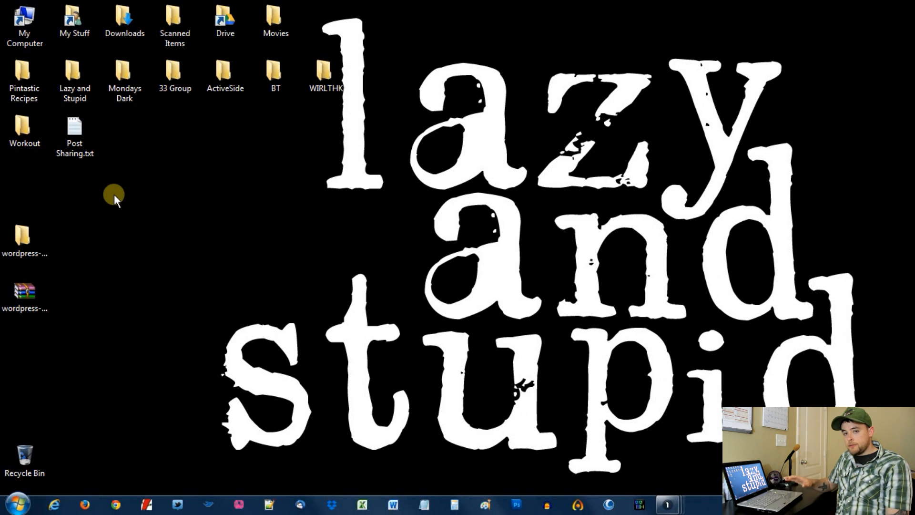
double_click(20, 19)
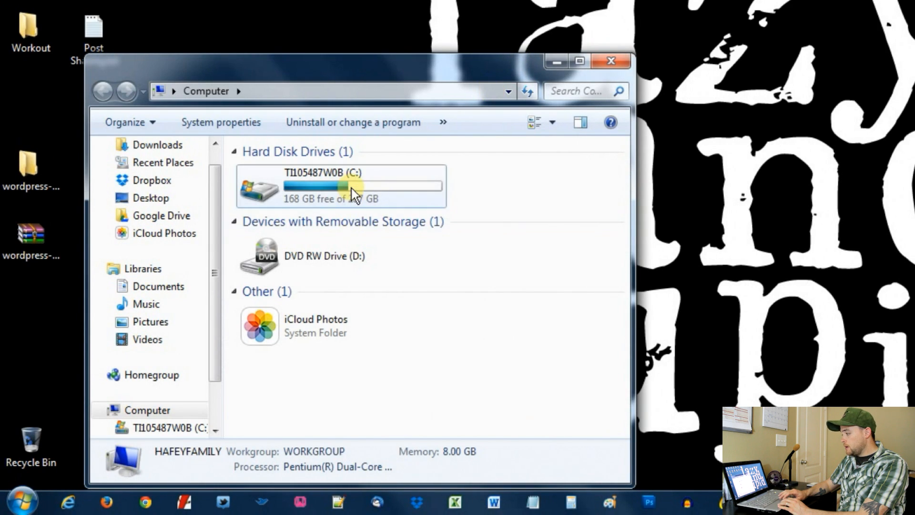
double_click(281, 255)
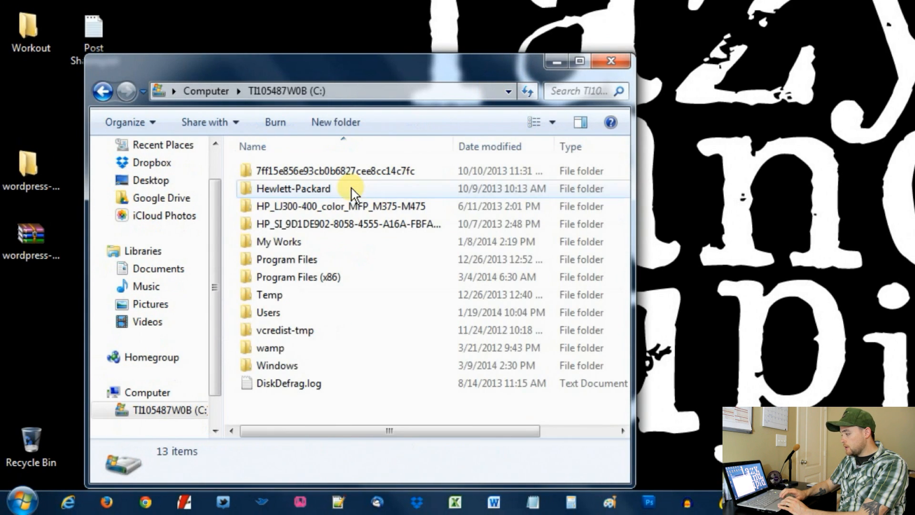
double_click(282, 350)
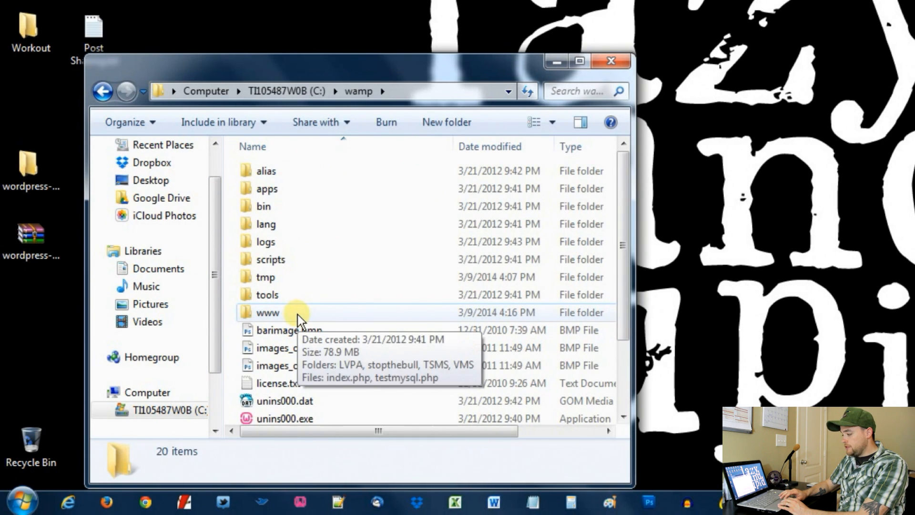
double_click(299, 314)
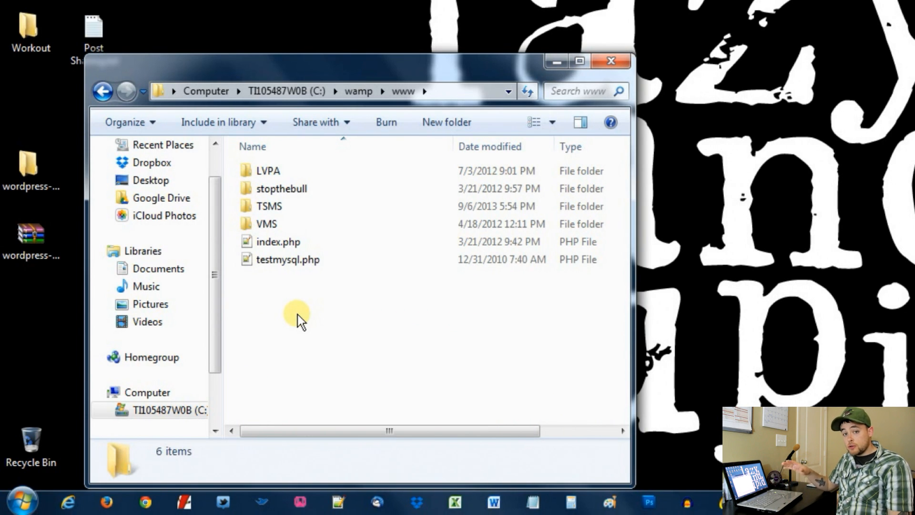
Create a new folder in www named testsite
right_click(293, 317)
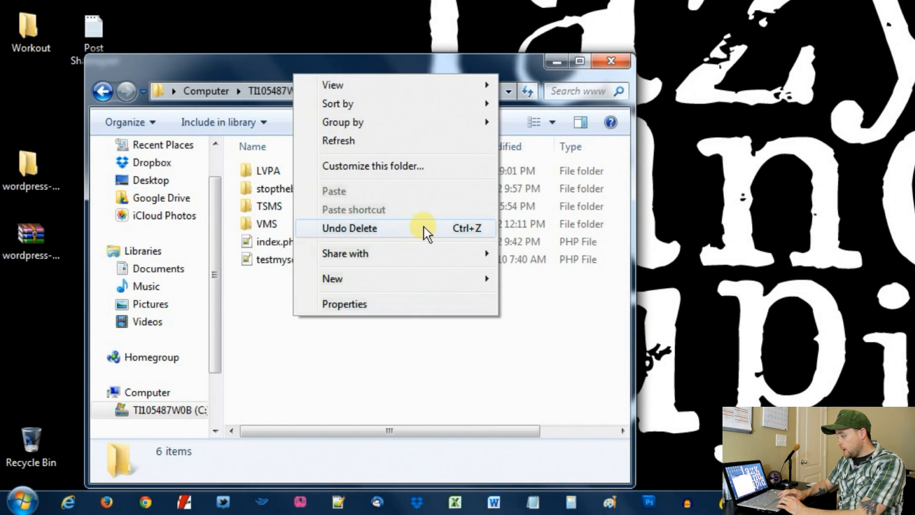
mouse_move(478, 93)
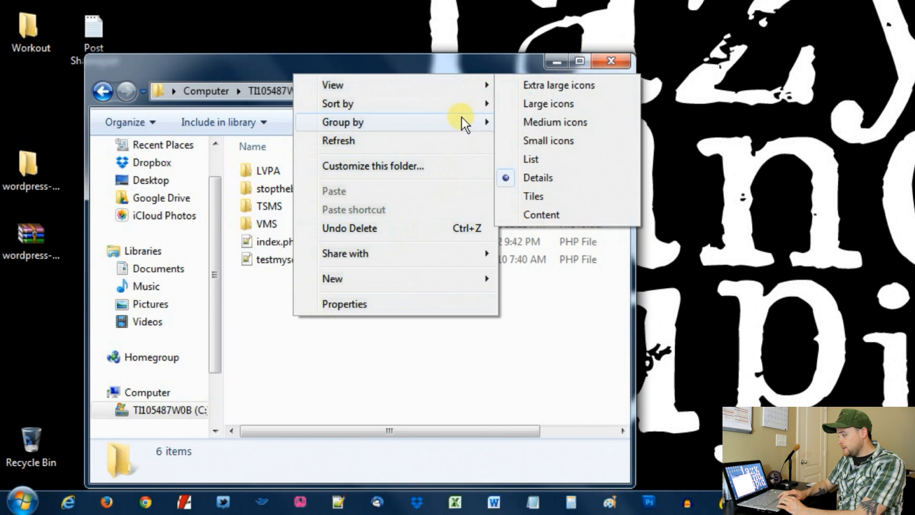
mouse_move(479, 283)
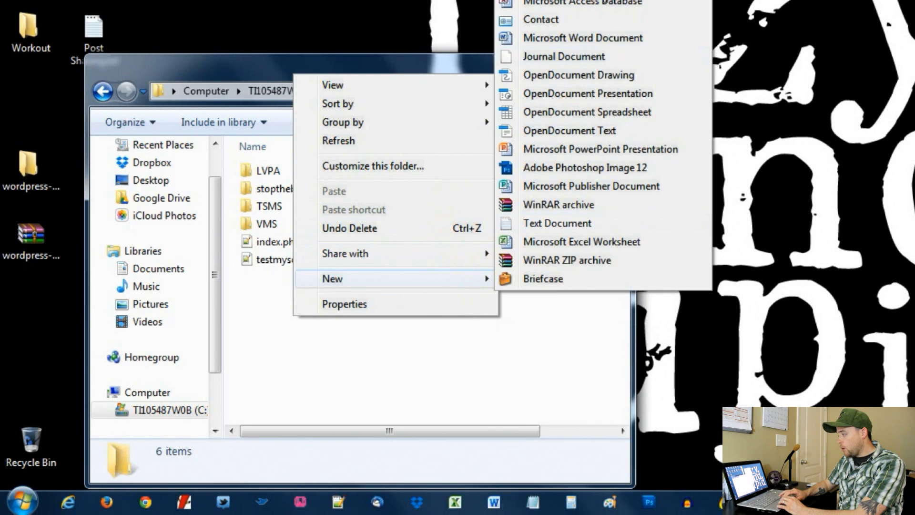
key("f")
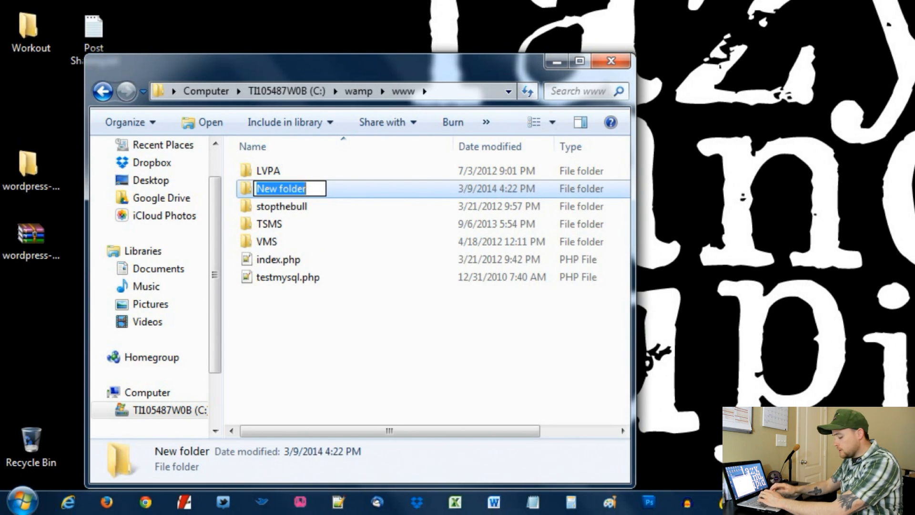
type("testwe")
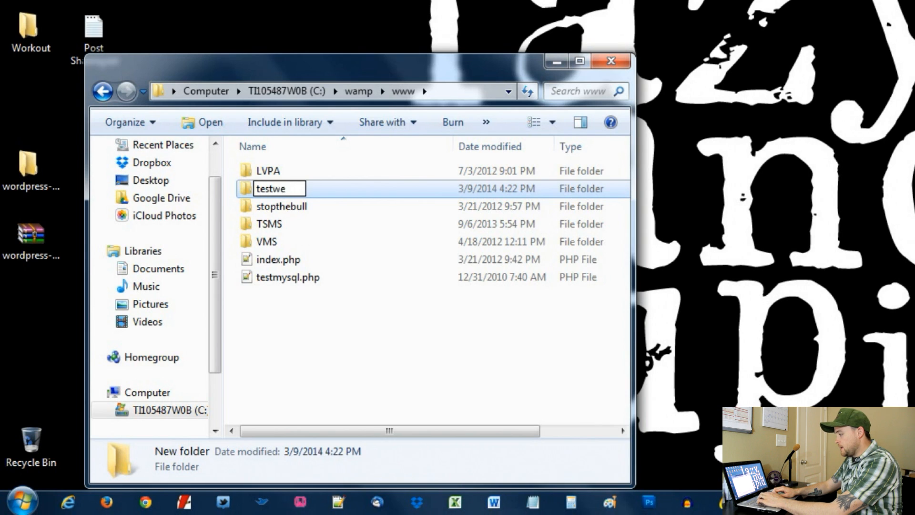
key("BackSpace")
key("BackSpace")
type("site")
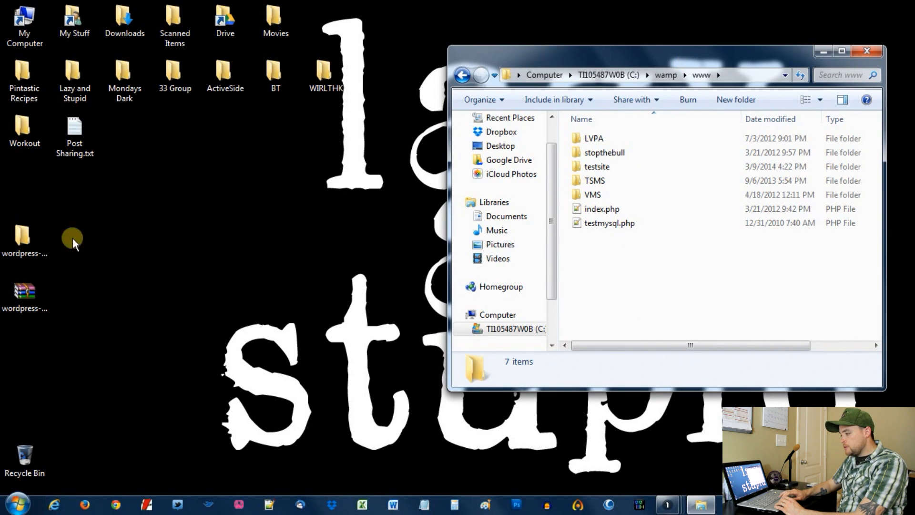
Extract the wordpress-3.8.1.zip archive onto the desktop
left_click(23, 296)
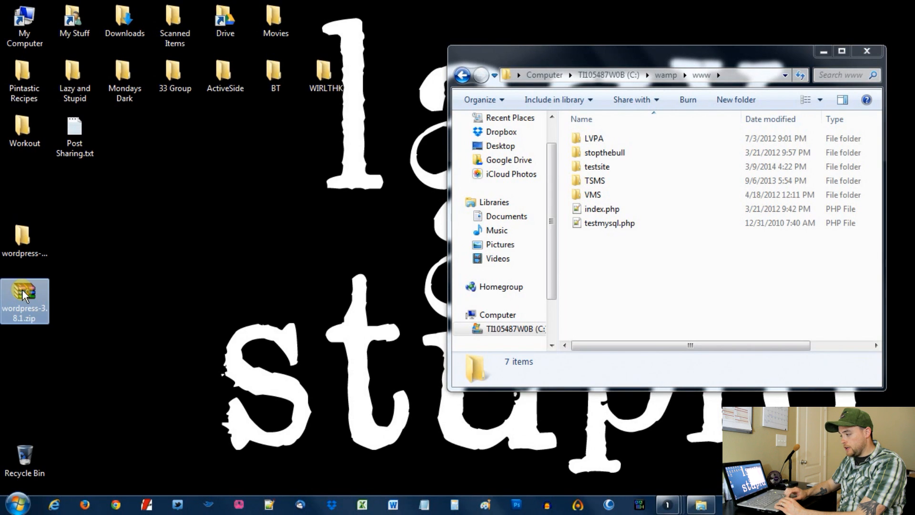
right_click(21, 290)
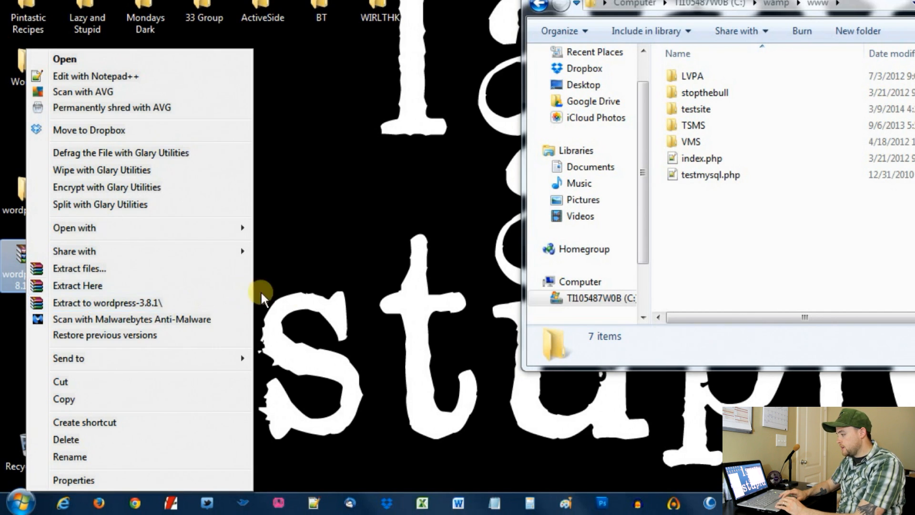
left_click(199, 286)
Open the extracted wordpress-3.8.1 folder beside www, copy its wordpress folder, and select testsite
mouse_move(32, 197)
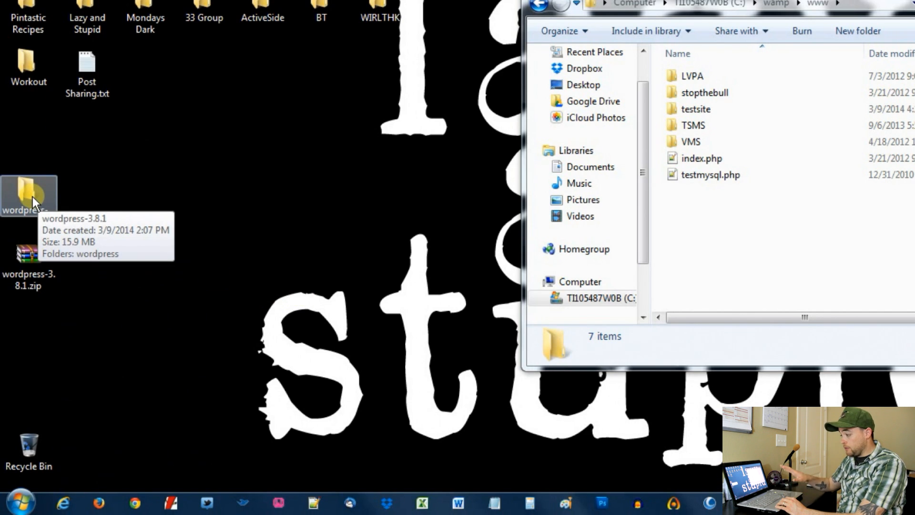
double_click(33, 197)
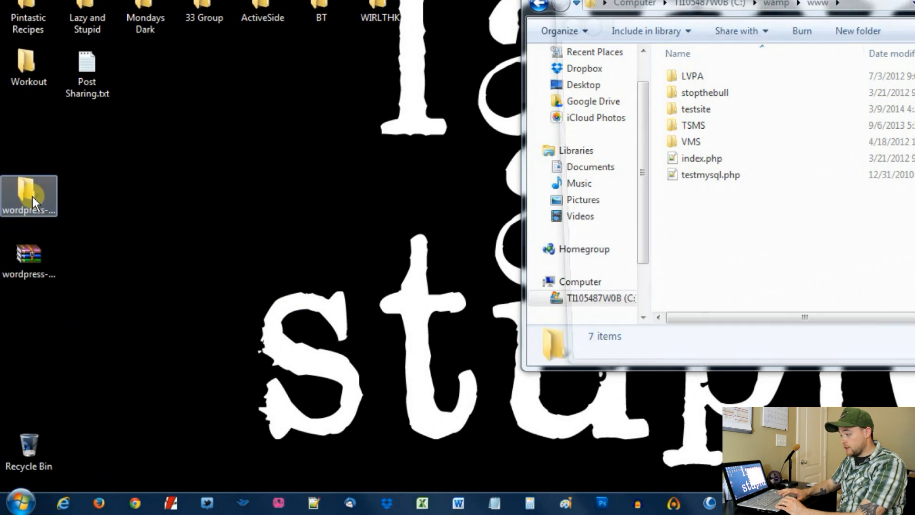
left_click_drag(738, 6, 224, 10)
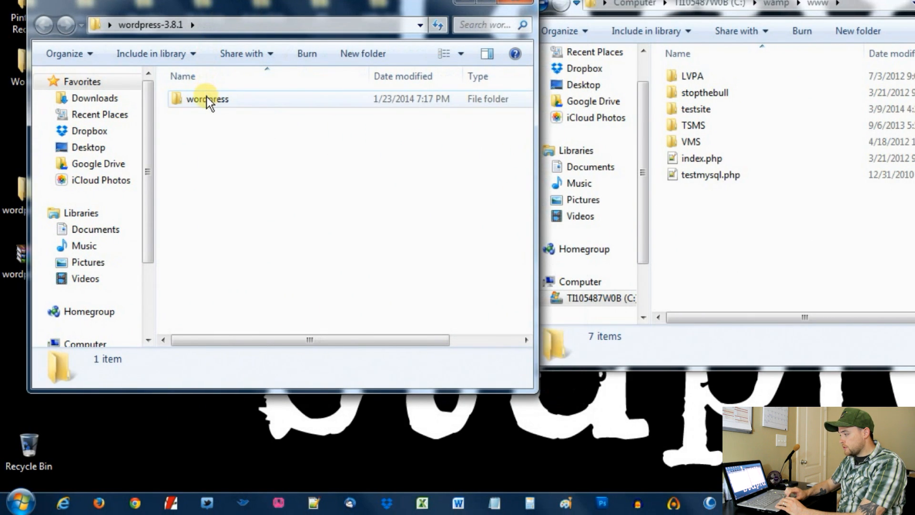
right_click(206, 98)
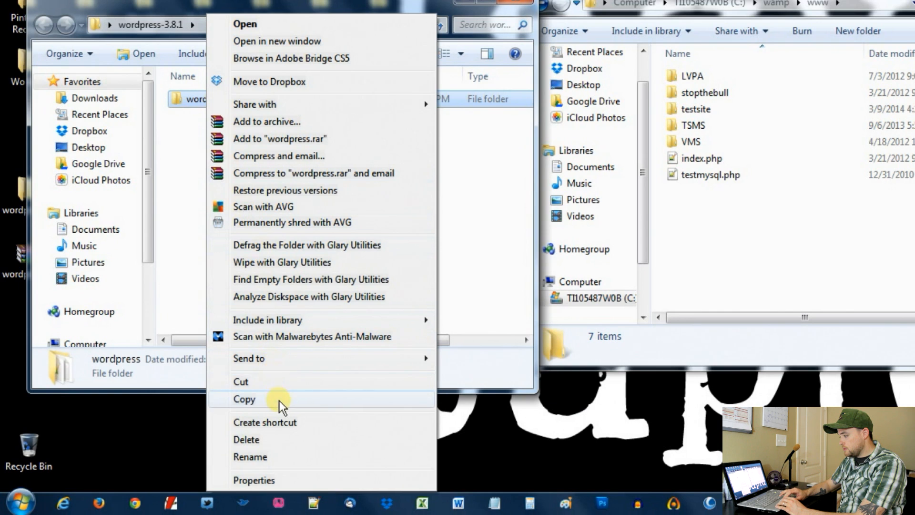
left_click(276, 398)
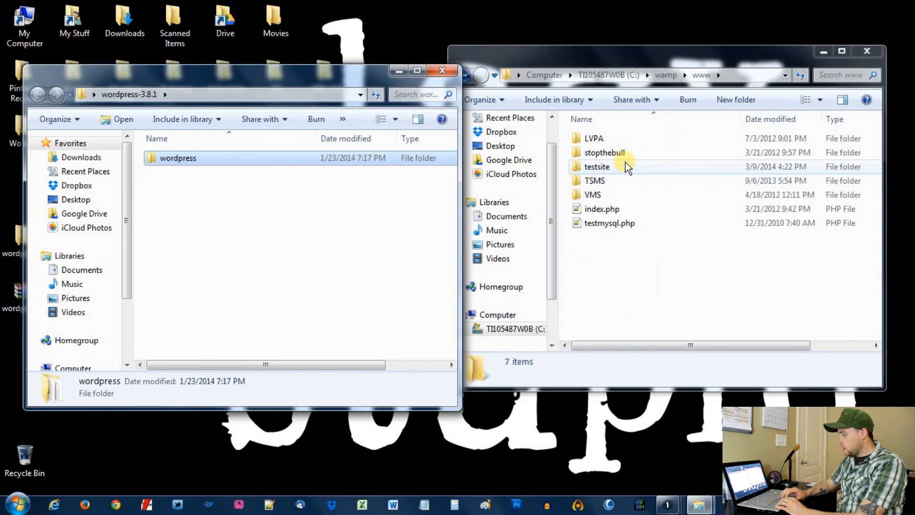
left_click(706, 110)
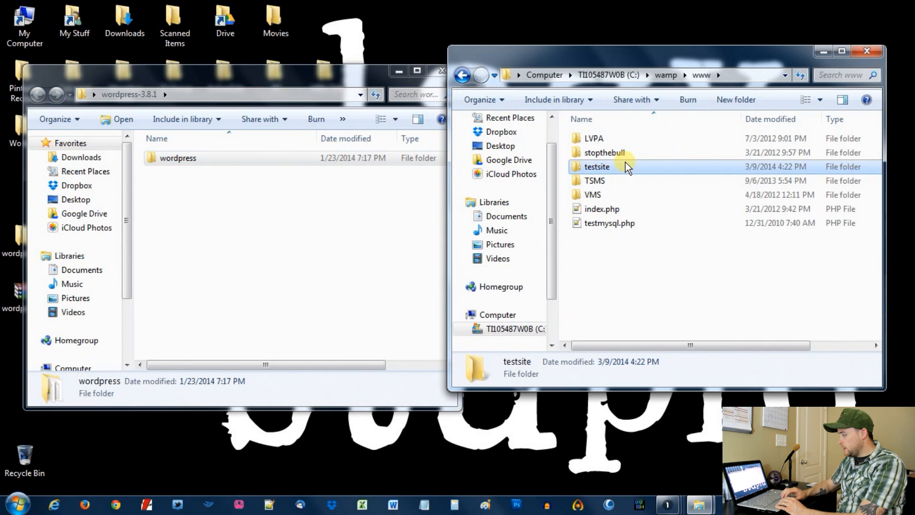
Paste the copied wordpress folder into testsite, then close the Explorer window
double_click(596, 167)
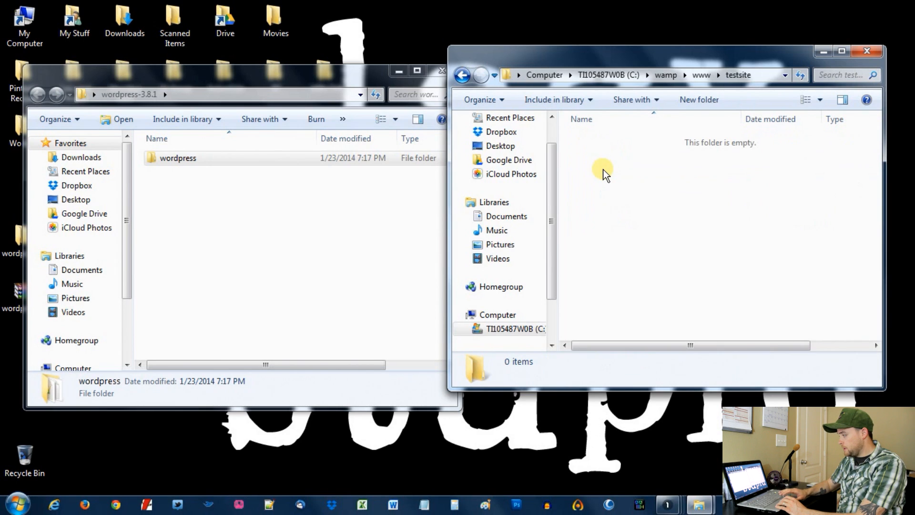
right_click(604, 172)
left_click(637, 263)
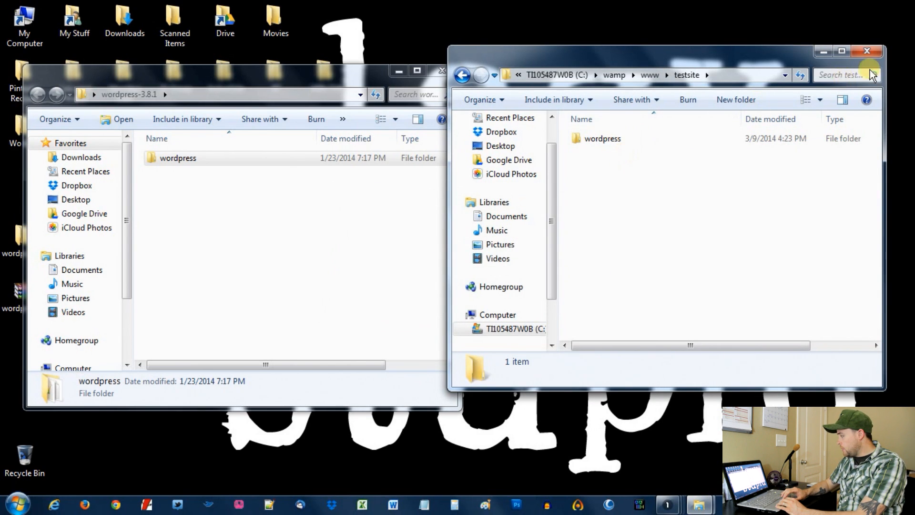
left_click(867, 51)
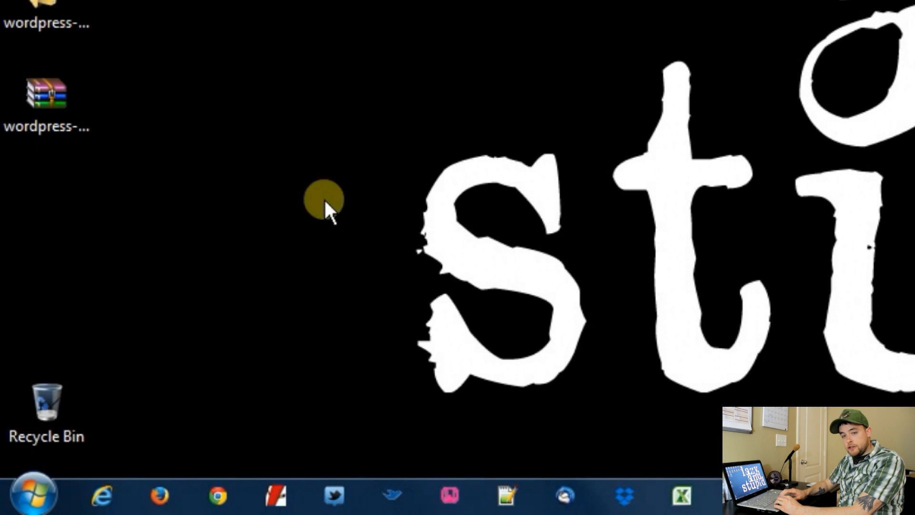
Launch WampServer from the Start menu's All Programs list
left_click(31, 494)
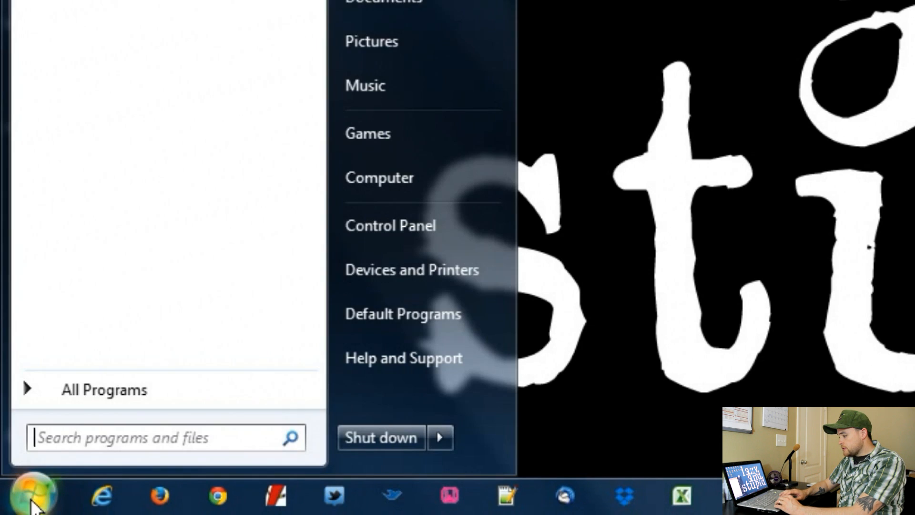
left_click(161, 391)
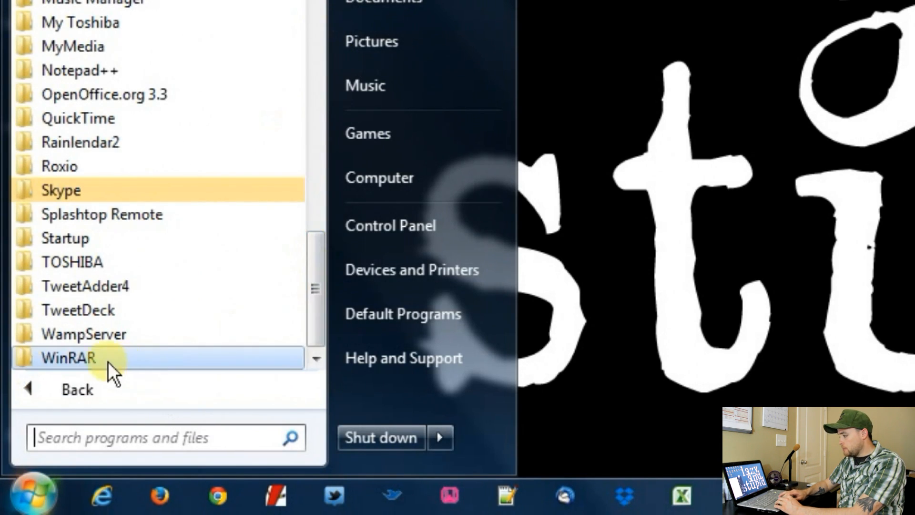
left_click(102, 335)
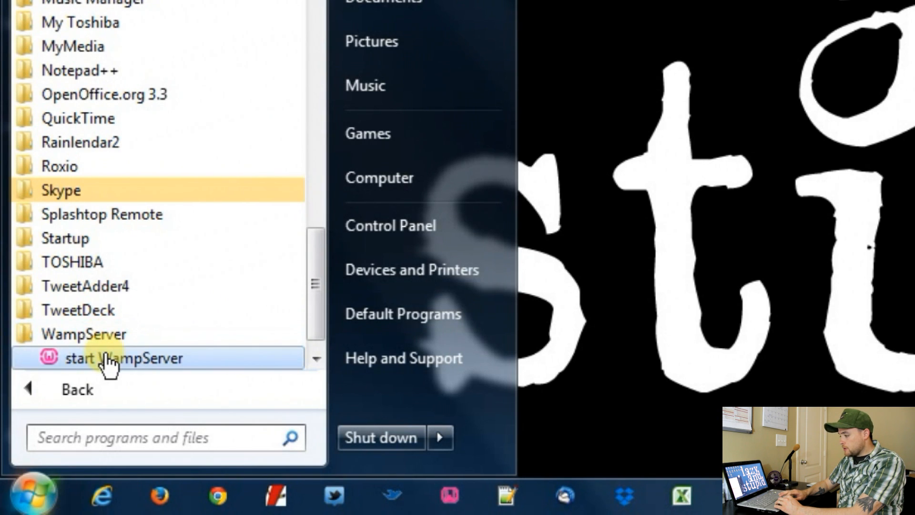
left_click(158, 371)
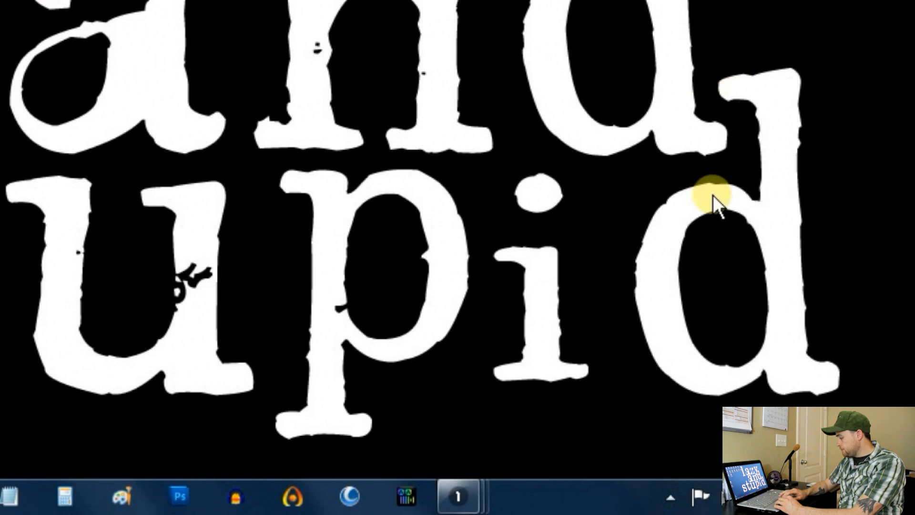
Open phpMyAdmin from the WampServer tray icon's menu
left_click(669, 498)
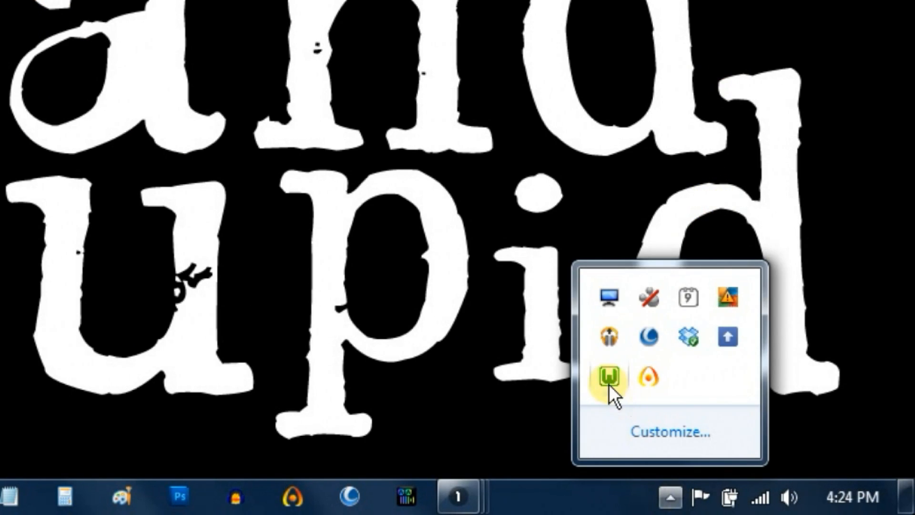
left_click(609, 378)
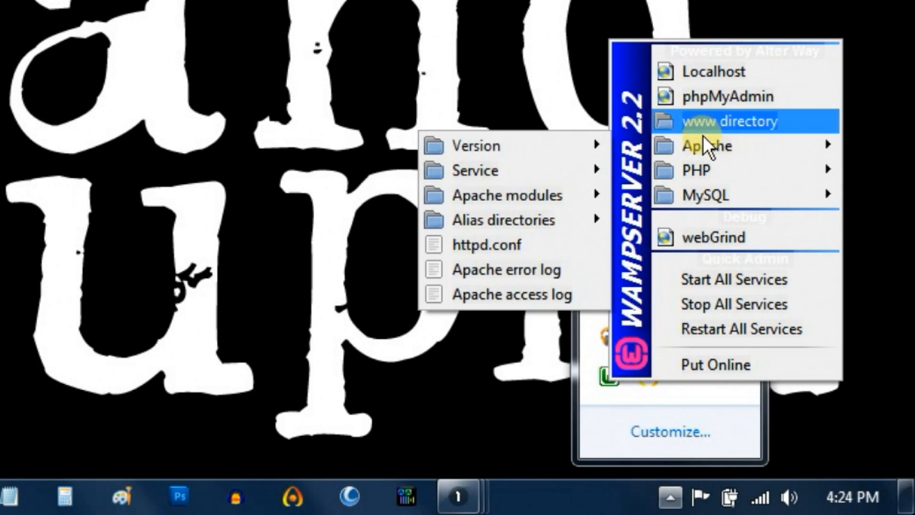
left_click(722, 99)
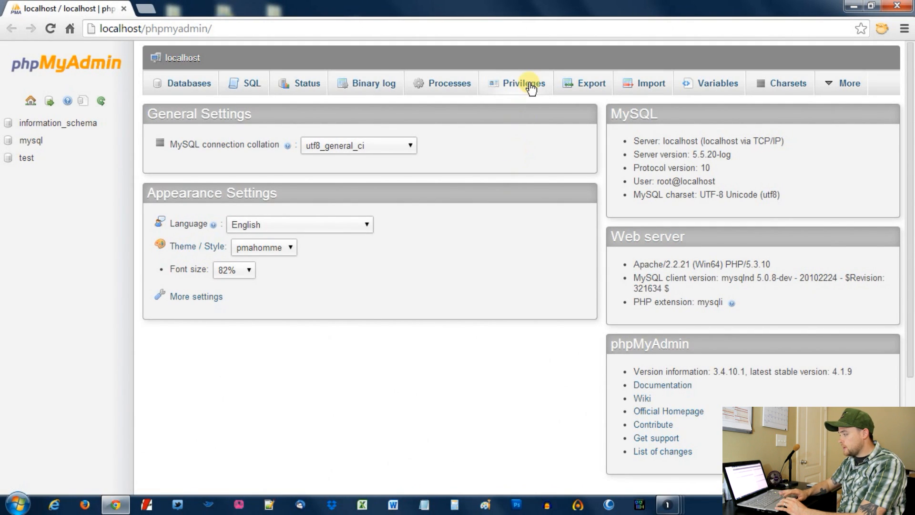
Go to the Privileges tab and open the Add a new User form
left_click(530, 88)
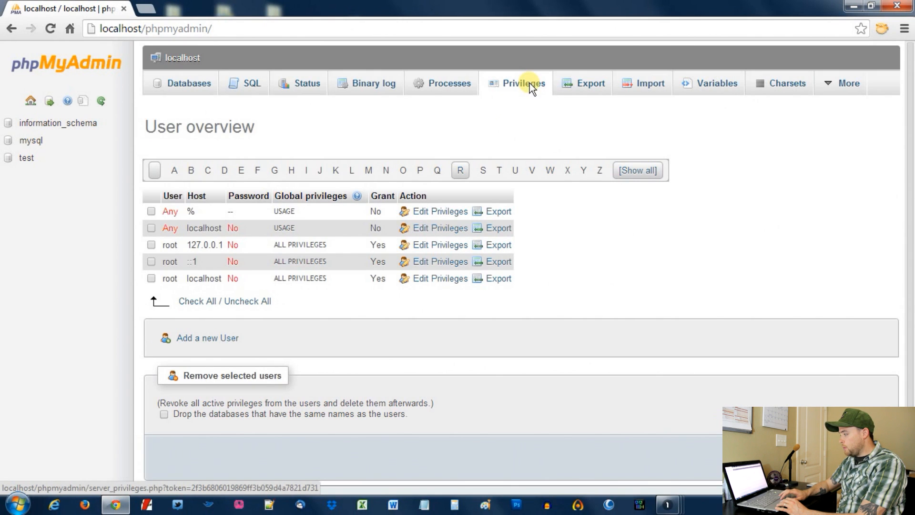
left_click(208, 341)
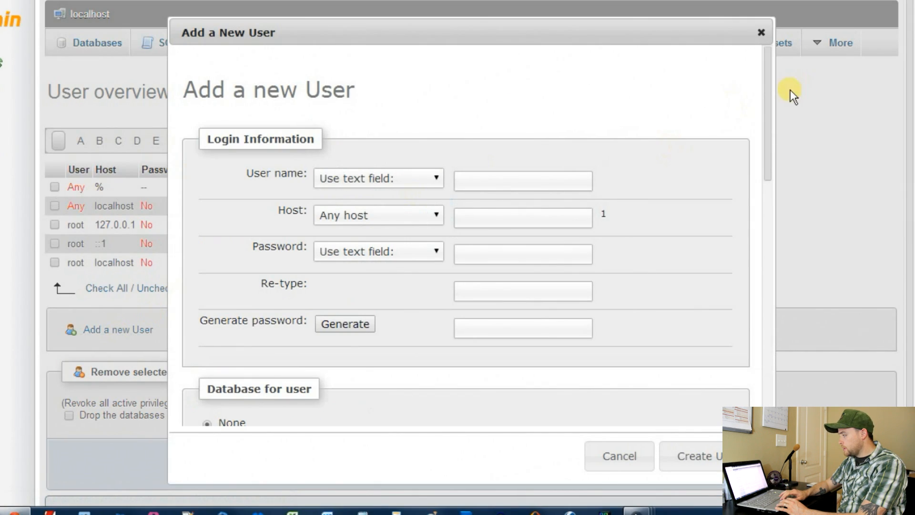
left_click_drag(771, 90, 772, 101)
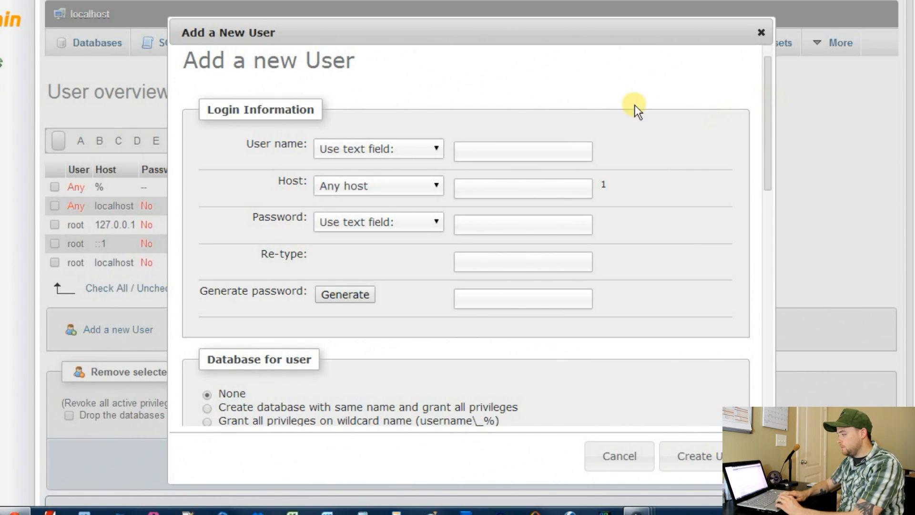
Enter user name las and set its host to Local
left_click(550, 146)
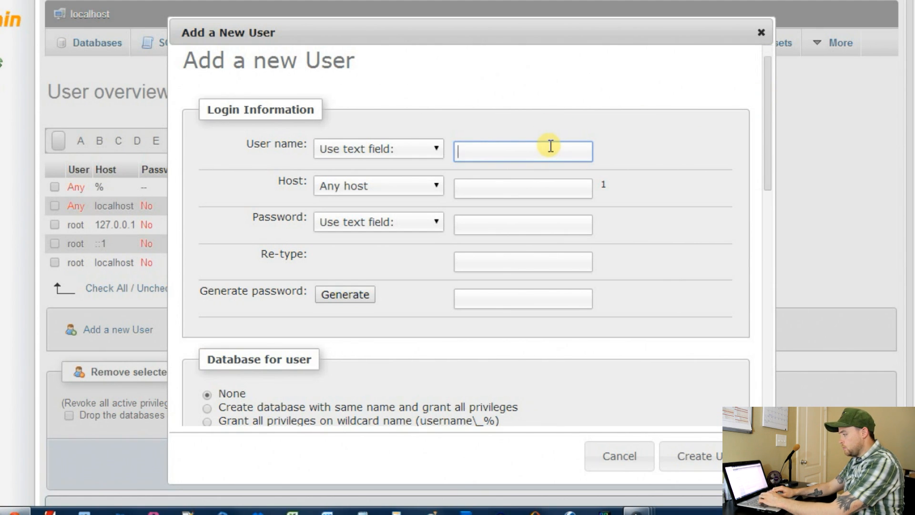
type("las")
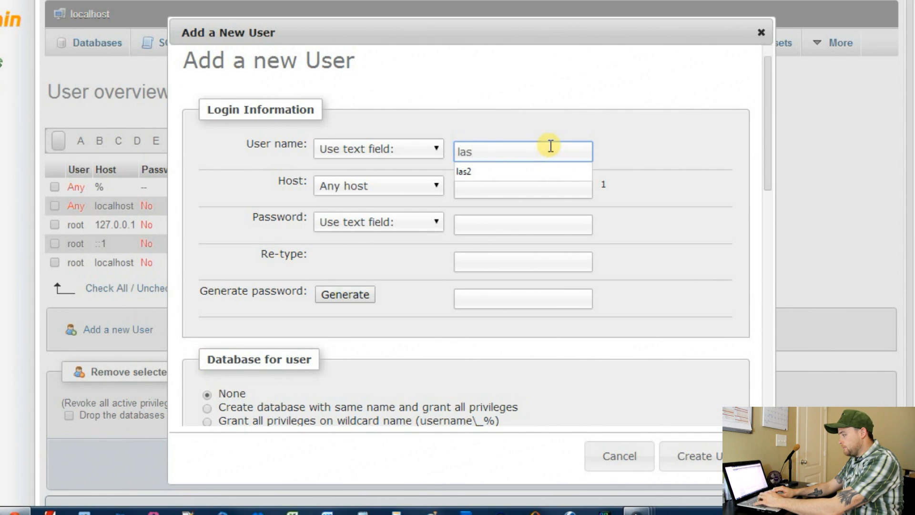
key("Tab")
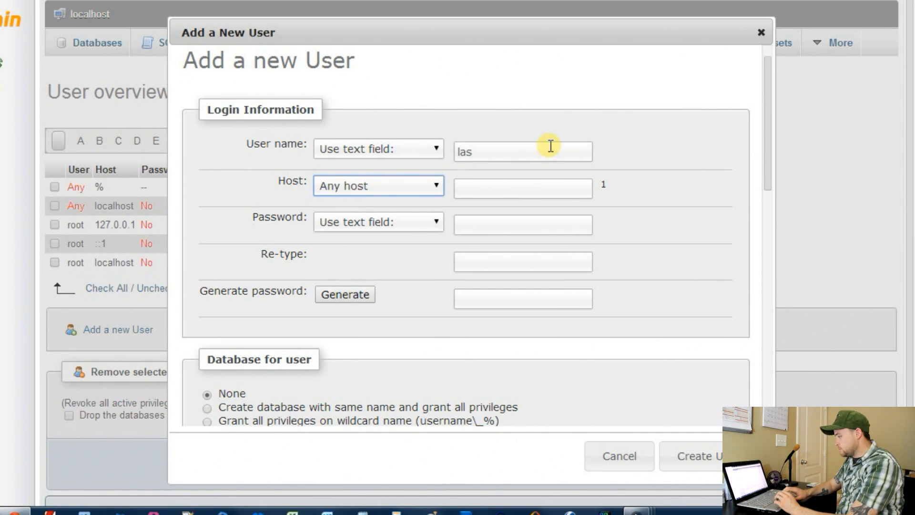
left_click(415, 187)
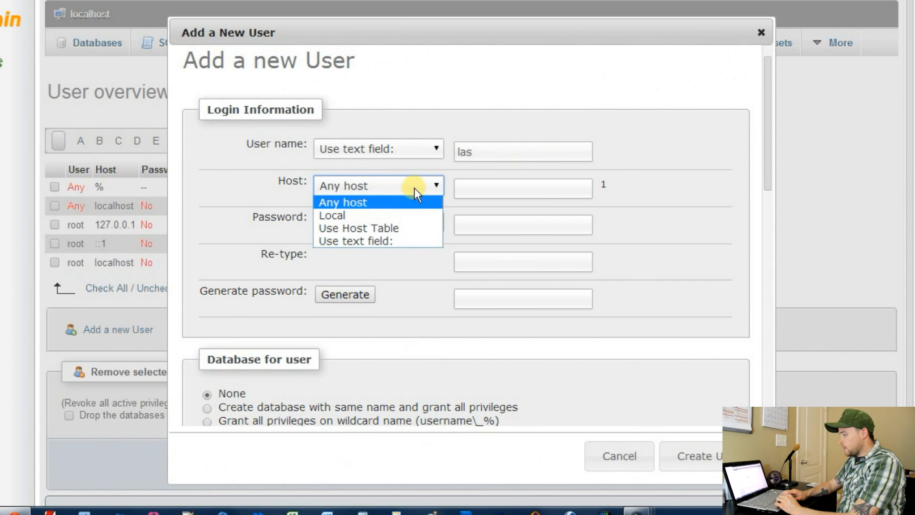
left_click(355, 215)
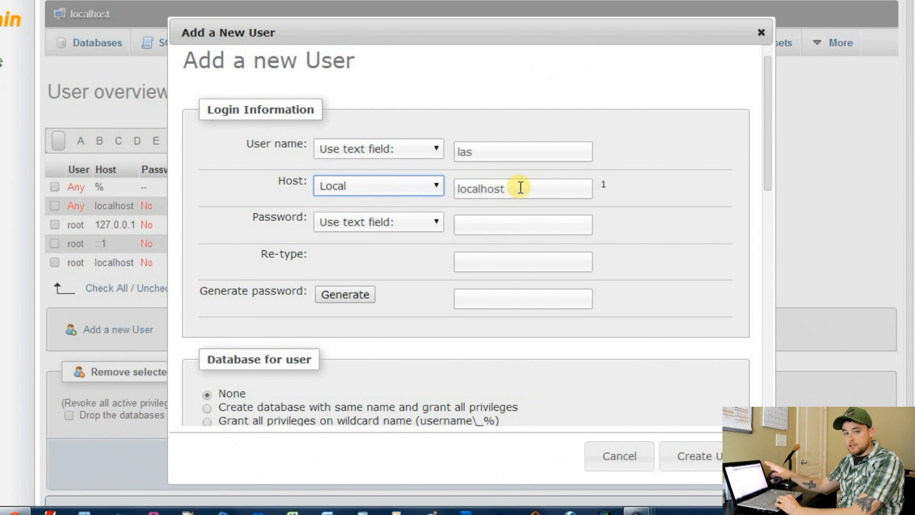
Enter and retype the user's password, then create the user with its same-named database
left_click(518, 224)
type("password")
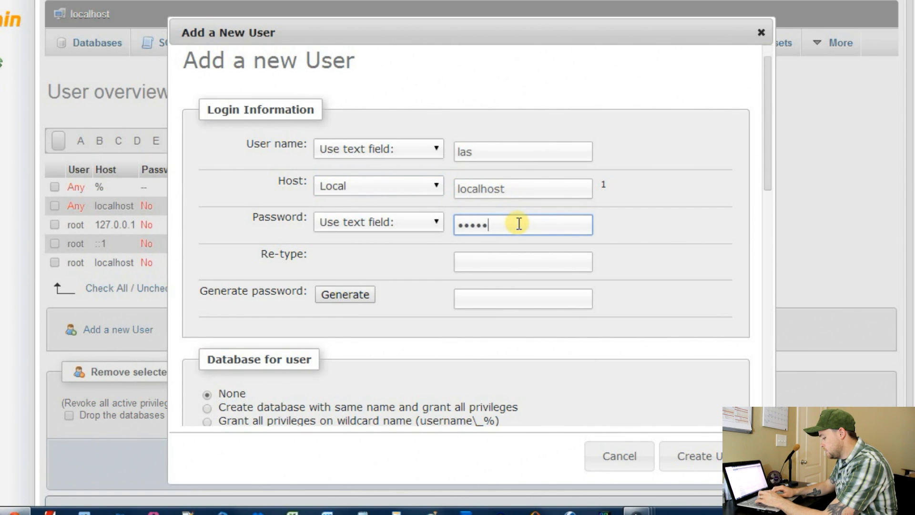
key("Tab")
type("password")
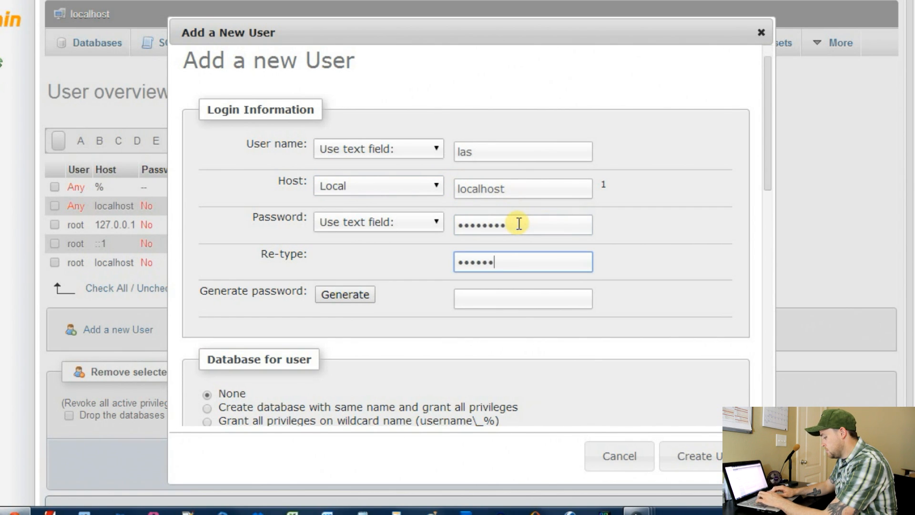
left_click_drag(763, 143, 774, 224)
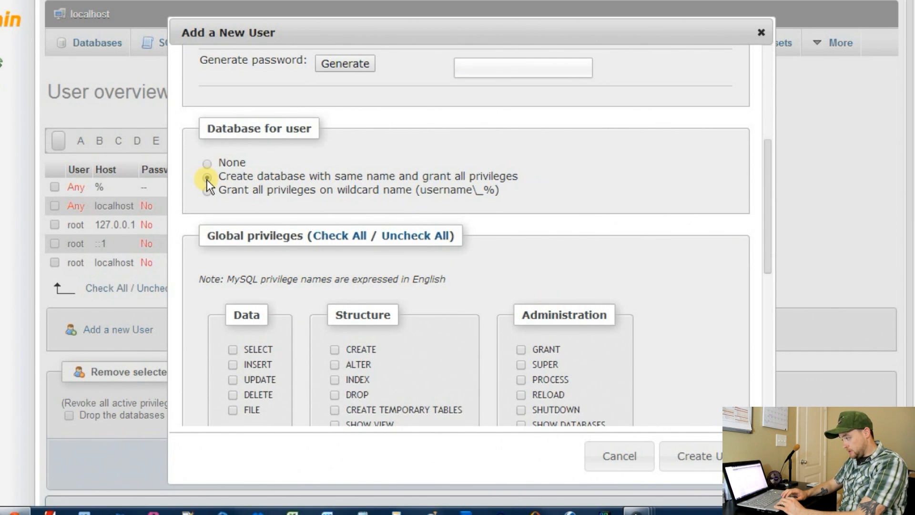
left_click(704, 458)
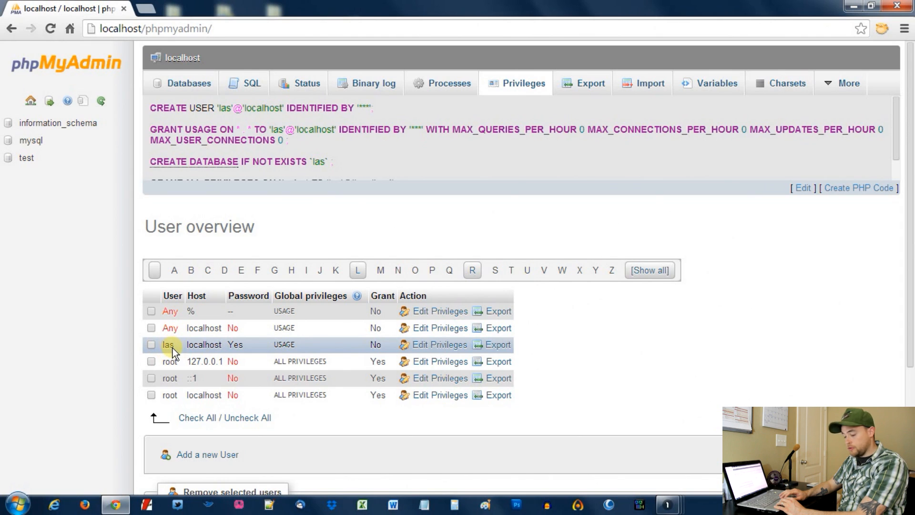
Check the Databases list for las, then open a new browser tab
left_click(192, 87)
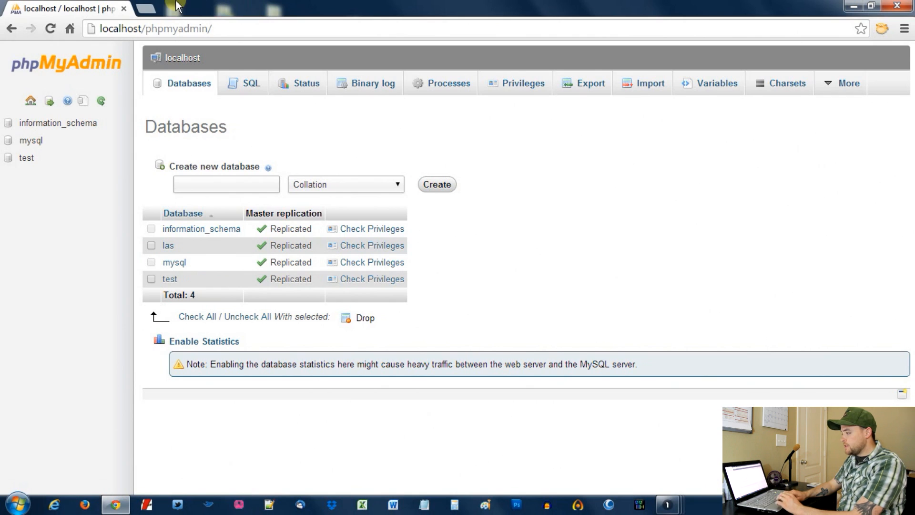
left_click(150, 8)
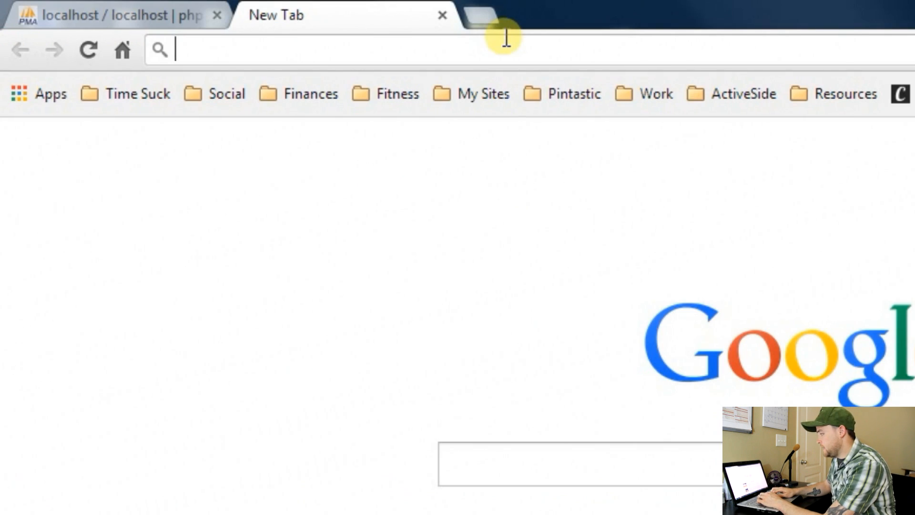
type("ht")
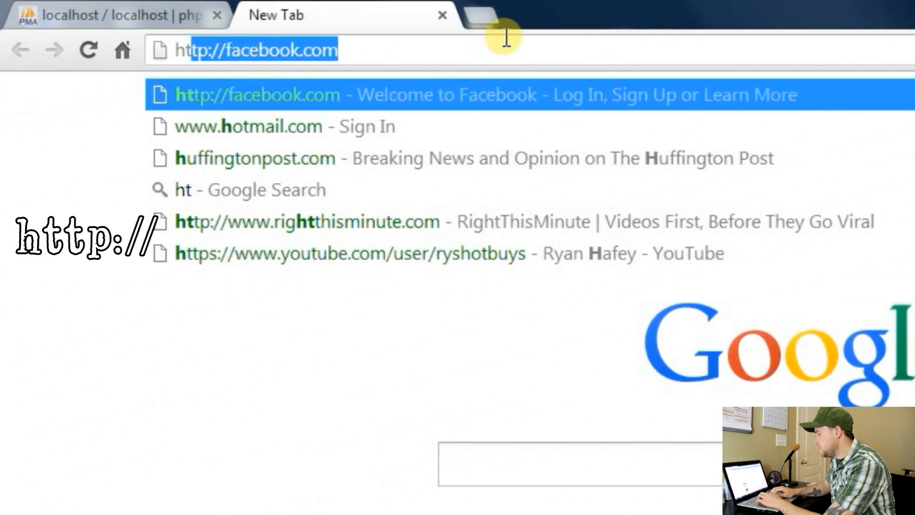
type("tp:/")
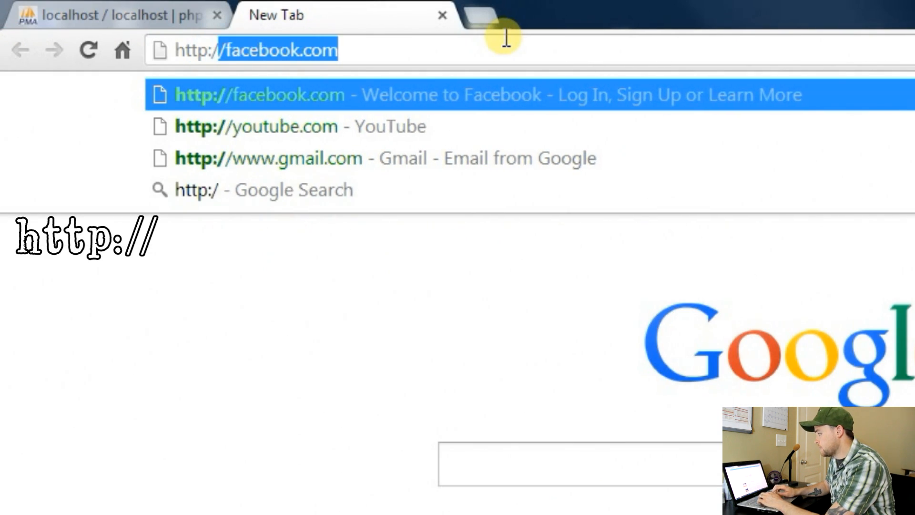
type("/local")
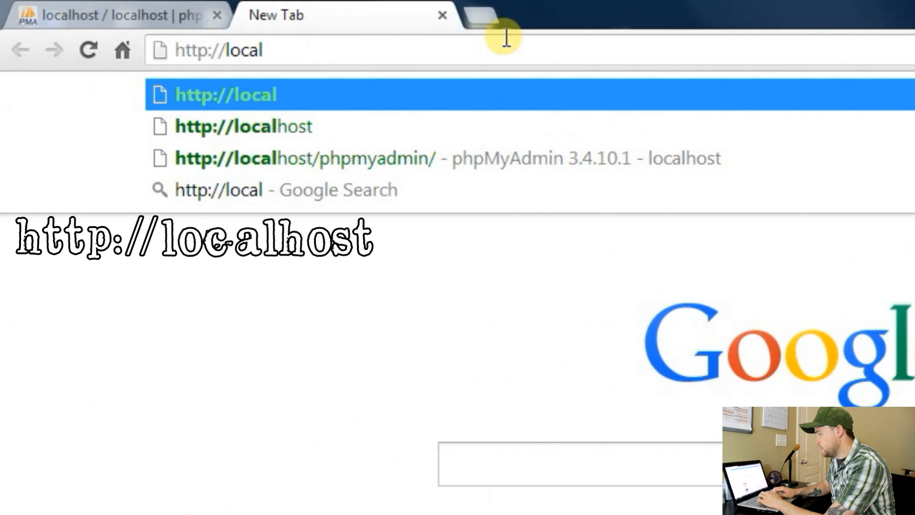
type("host/")
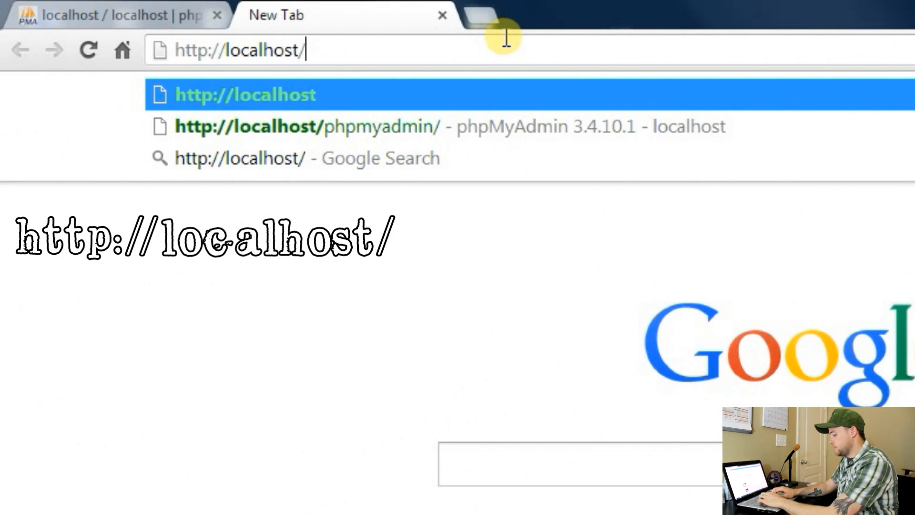
type("testsite")
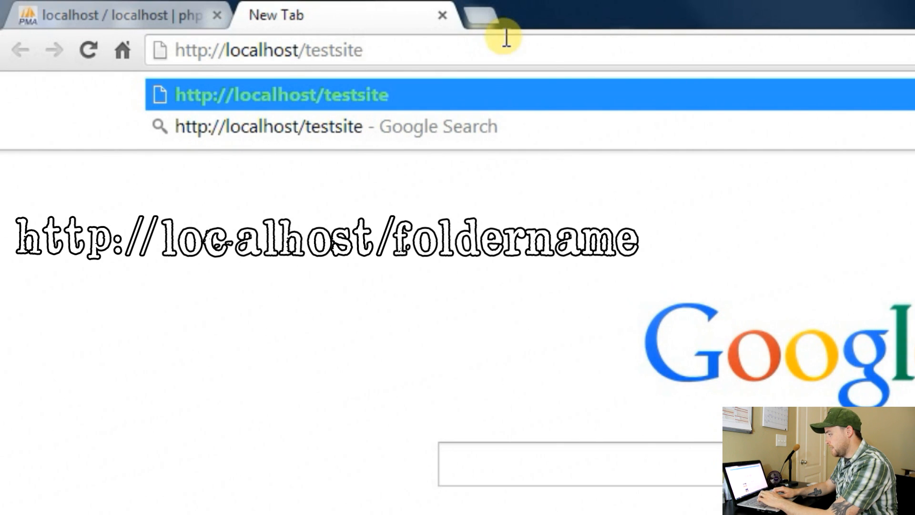
type("/wordpress")
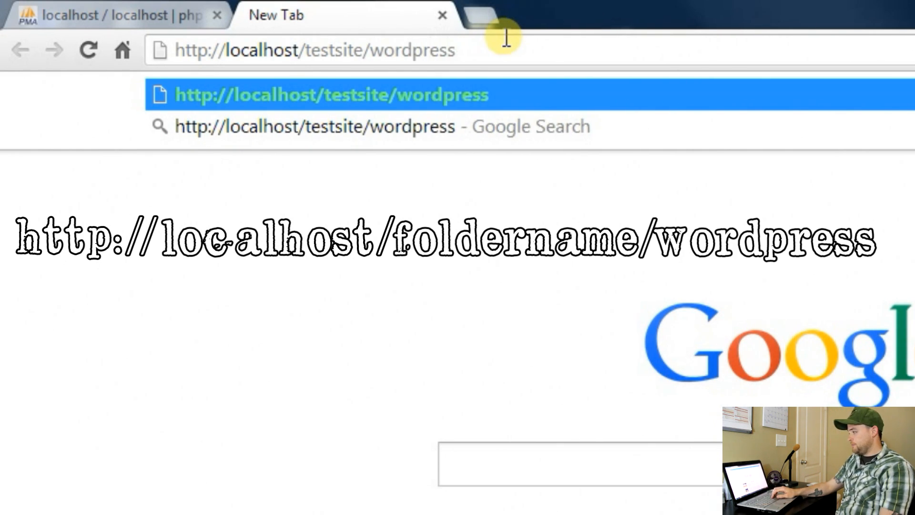
key("Return")
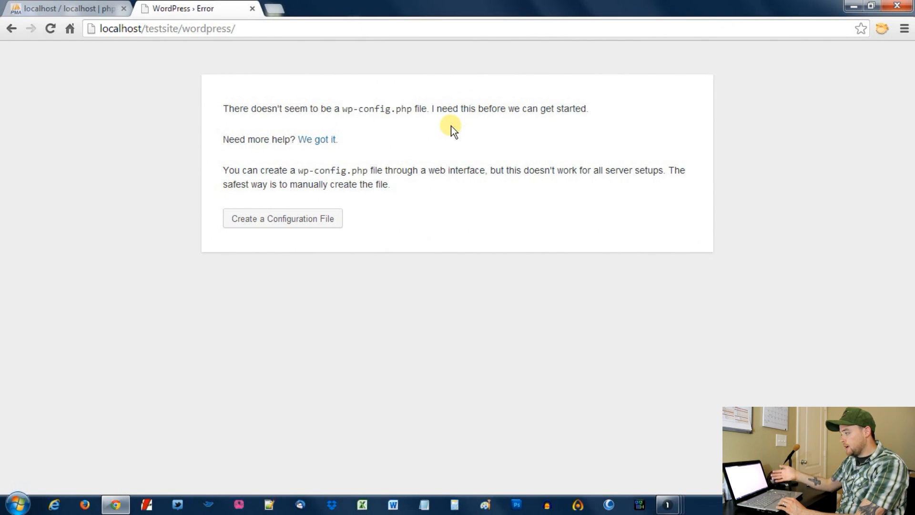
Start creating the configuration file and set the database name to las
left_click(297, 223)
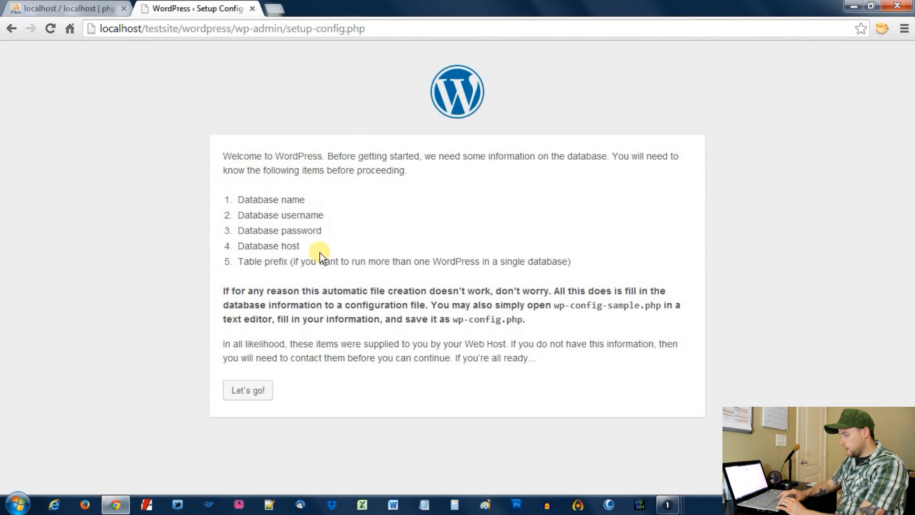
left_click(243, 398)
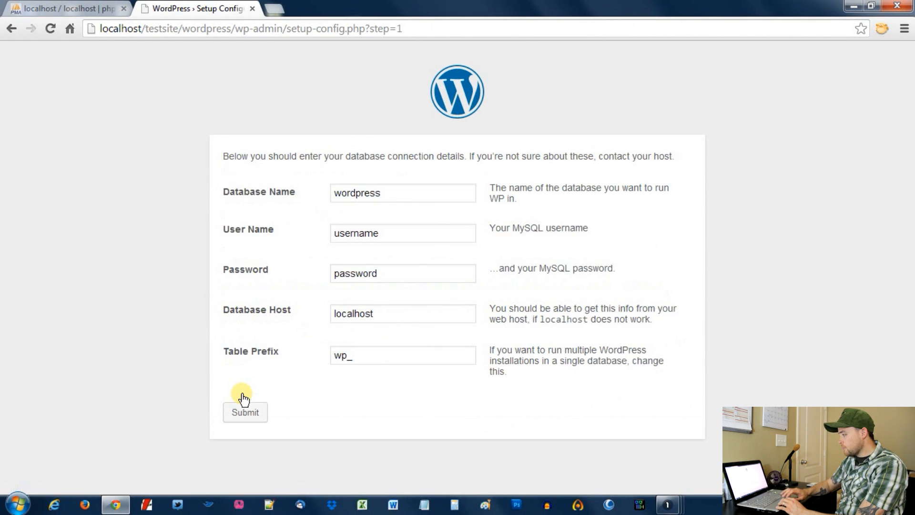
double_click(406, 189)
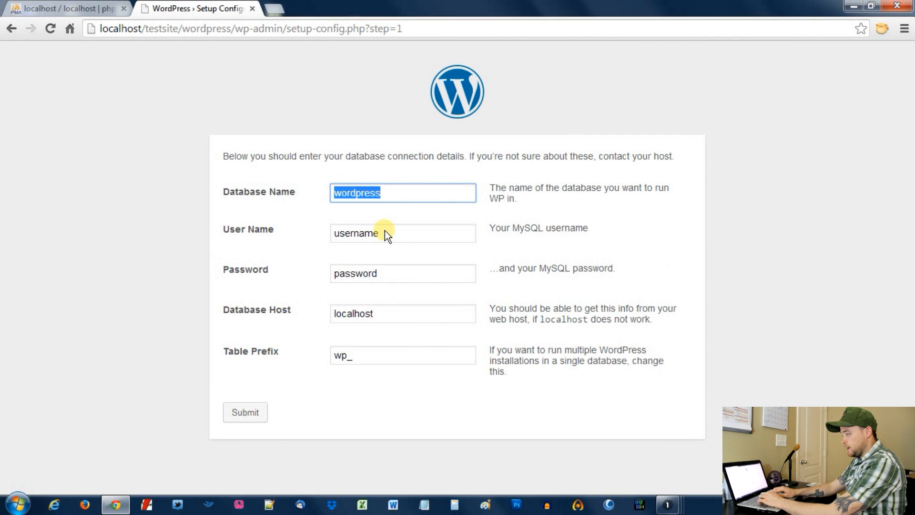
key("BackSpace")
type("las")
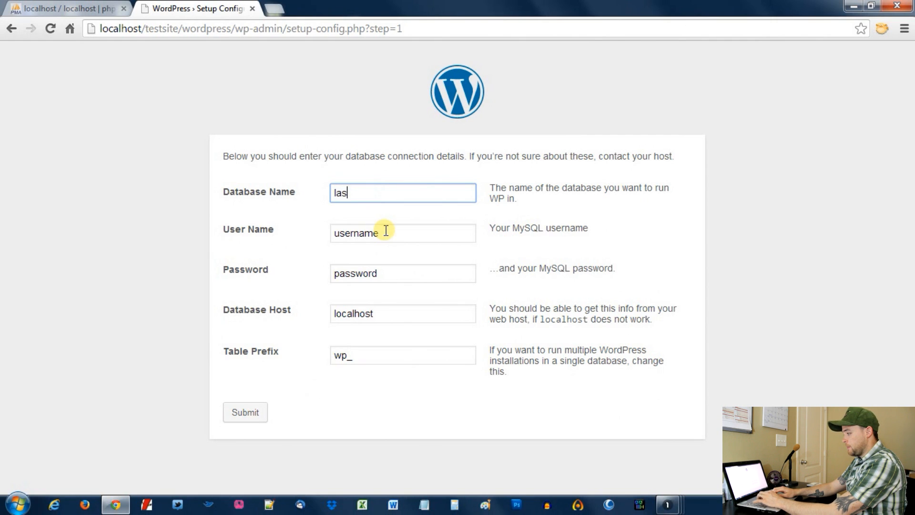
Enter database user las and its password, then submit the connection details
key("Tab")
type("las")
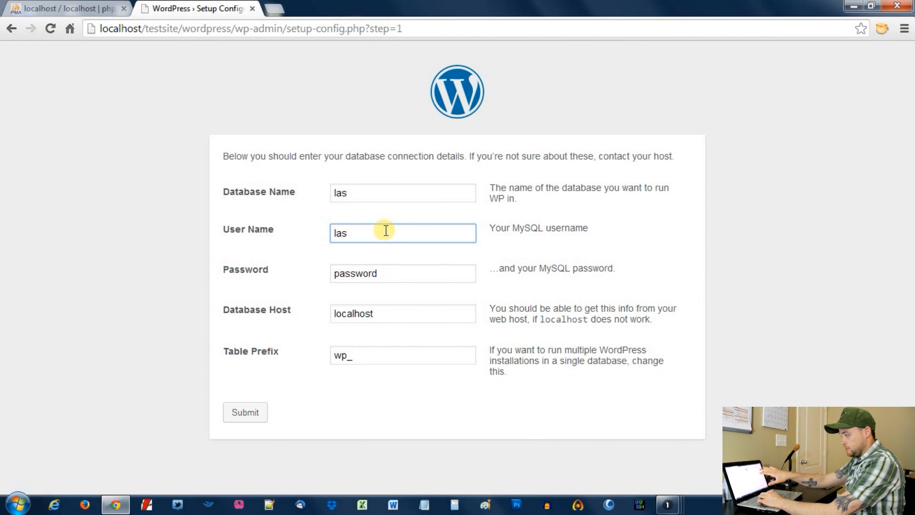
key("Tab")
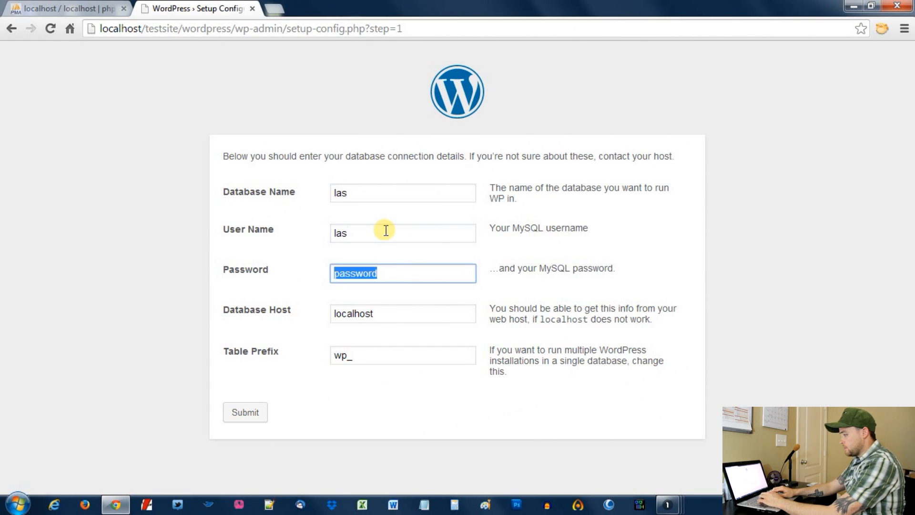
type("passs")
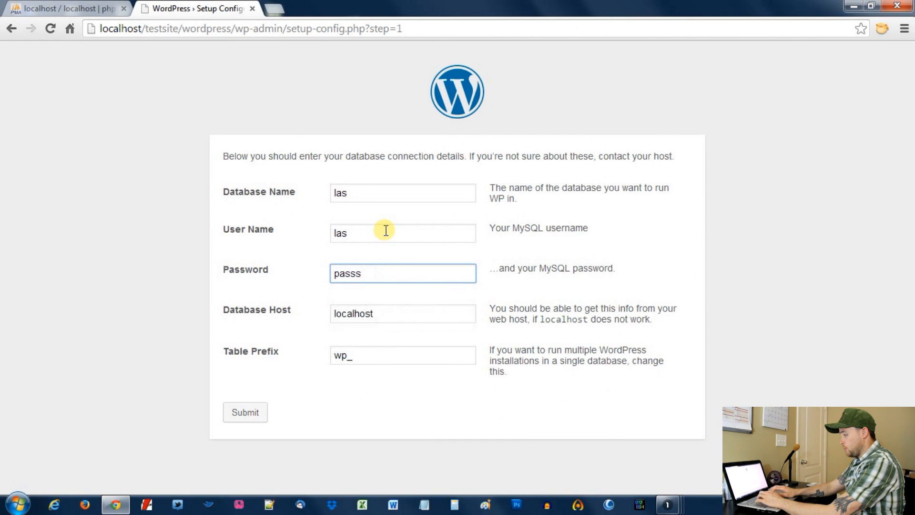
key("BackSpace")
type("word")
key("Tab")
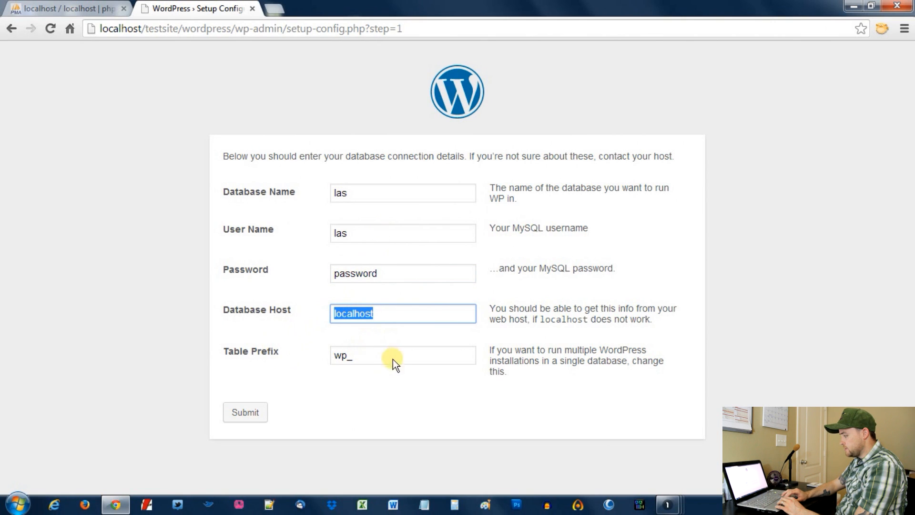
left_click(245, 412)
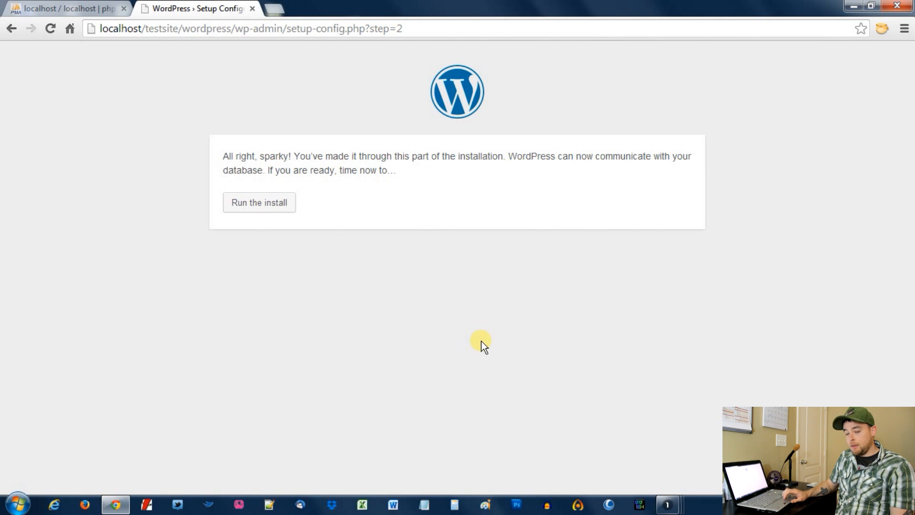
Run the install, title the site 'Test Website', and enter the admin password twice
left_click(277, 213)
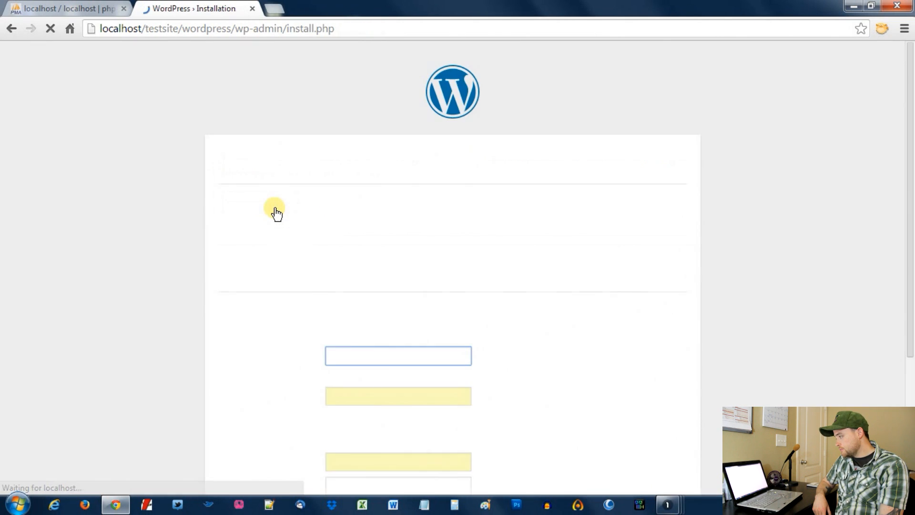
left_click_drag(912, 149, 910, 278)
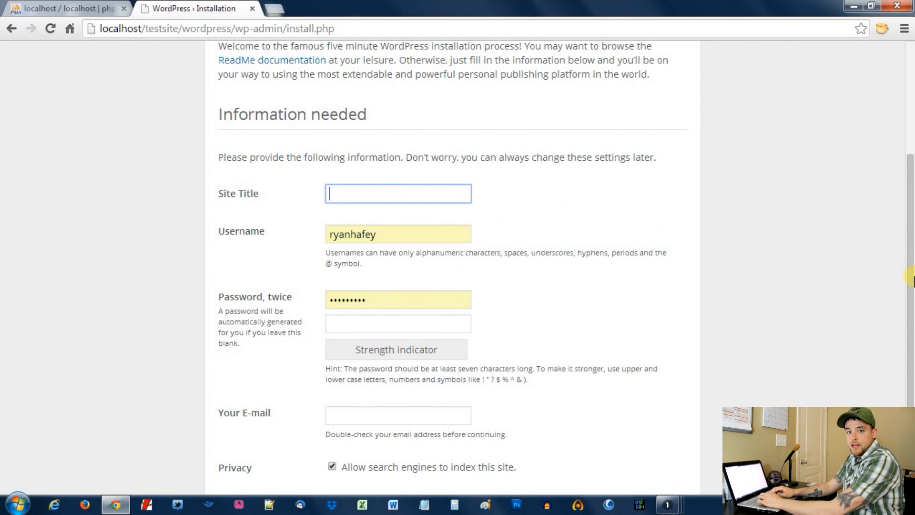
type("T")
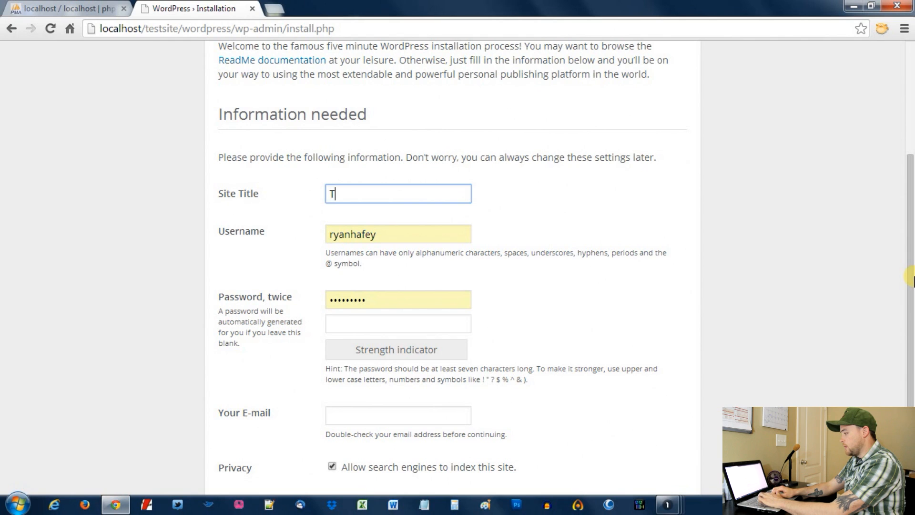
type("est Website")
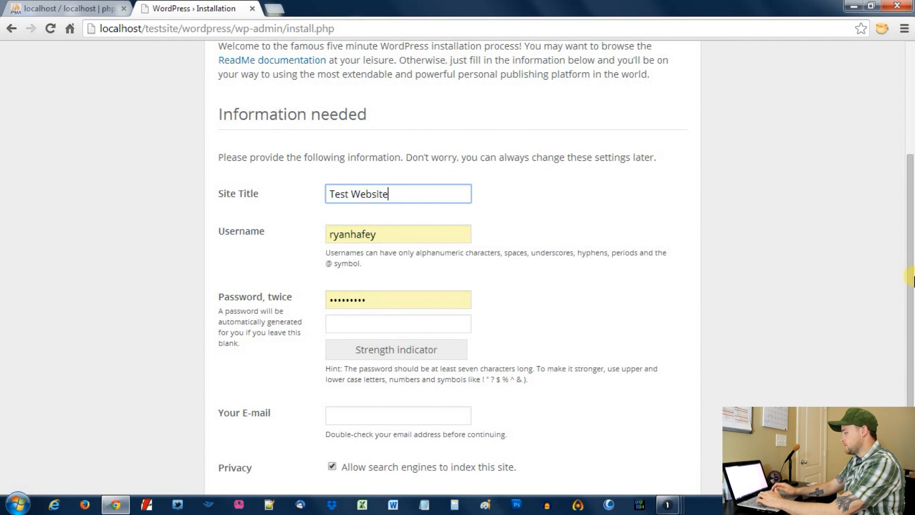
key("Tab")
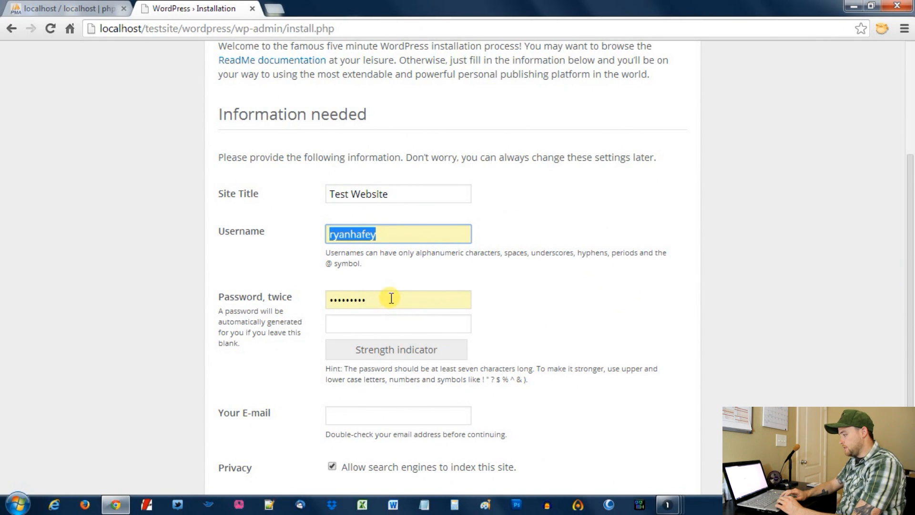
key("Tab")
type("•••••••••")
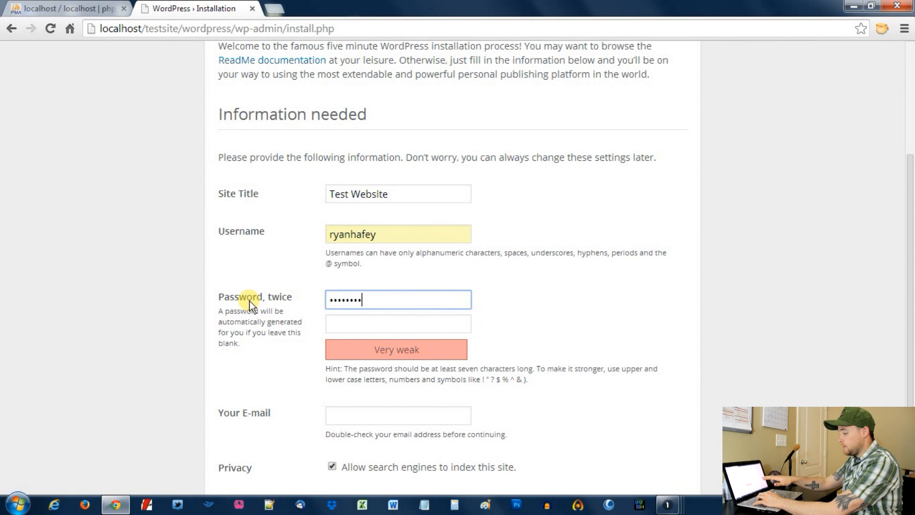
key("Tab")
type("••••••••")
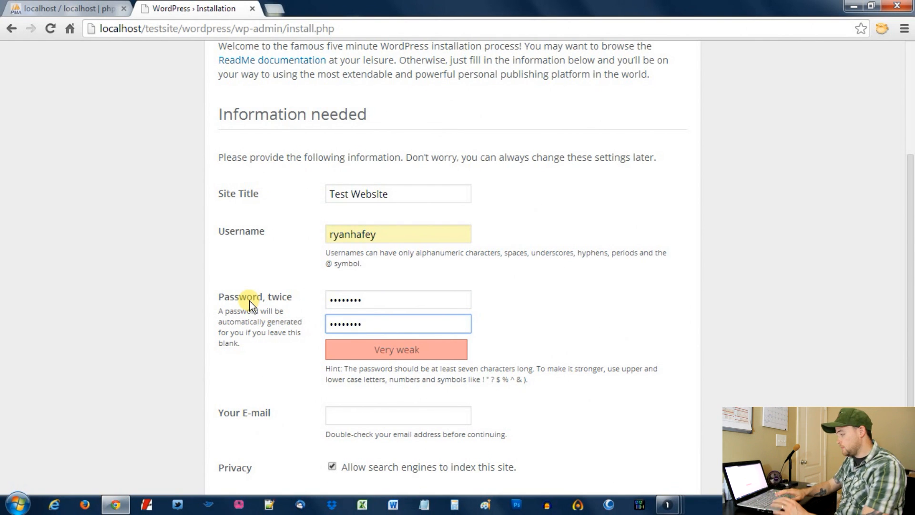
Fill in the admin e-mail, disable search engine indexing, and install WordPress
left_click(433, 416)
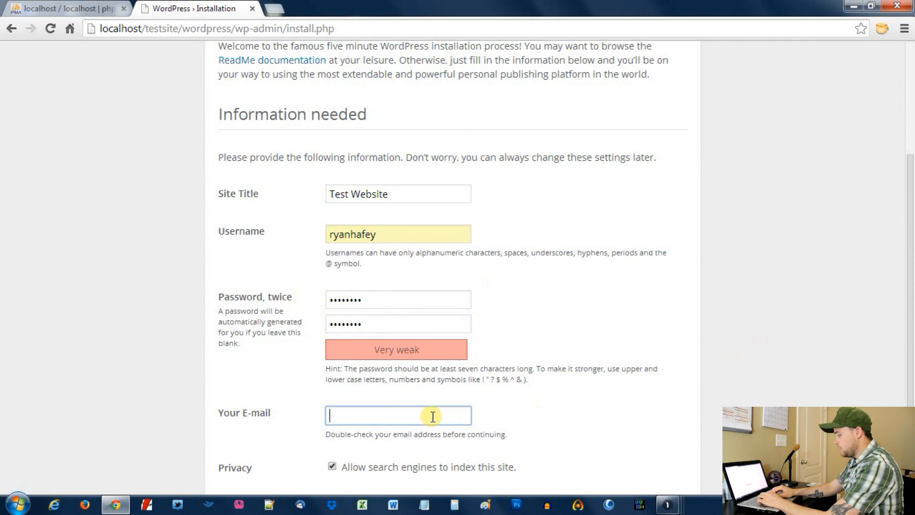
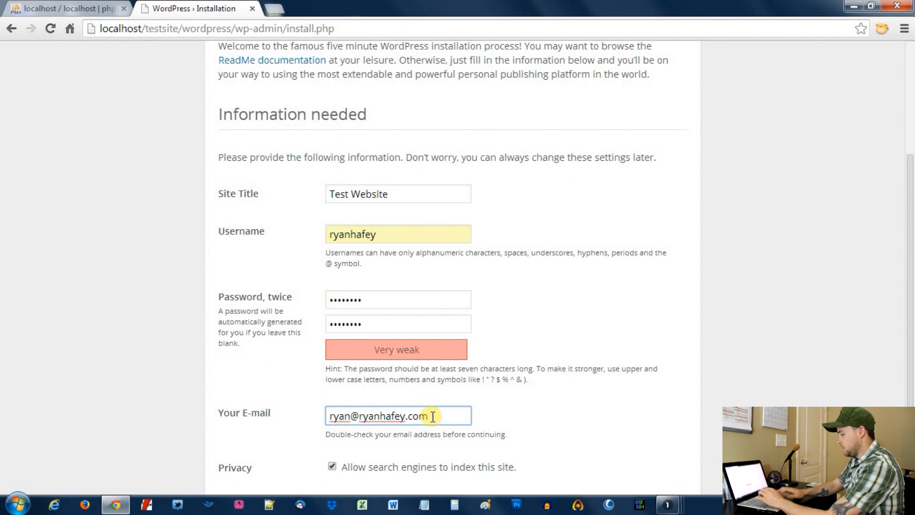
scroll(911, 348, "down", 1)
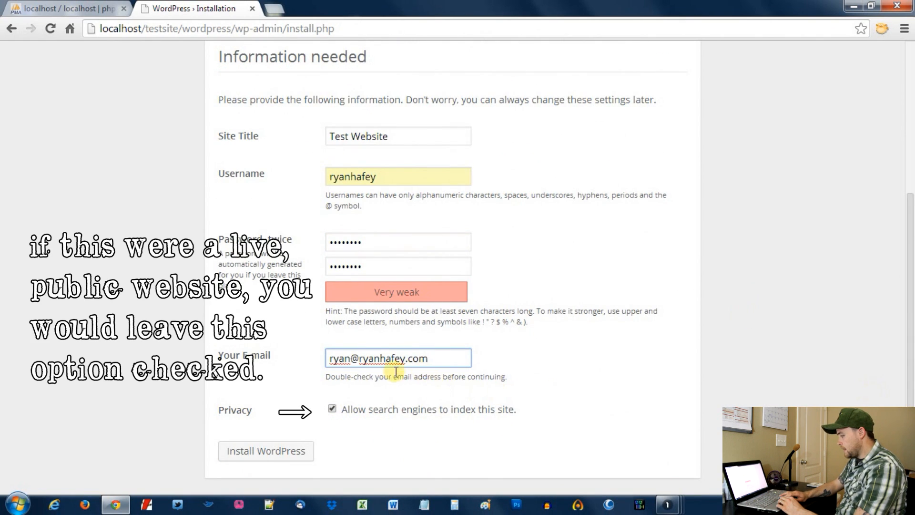
left_click(333, 408)
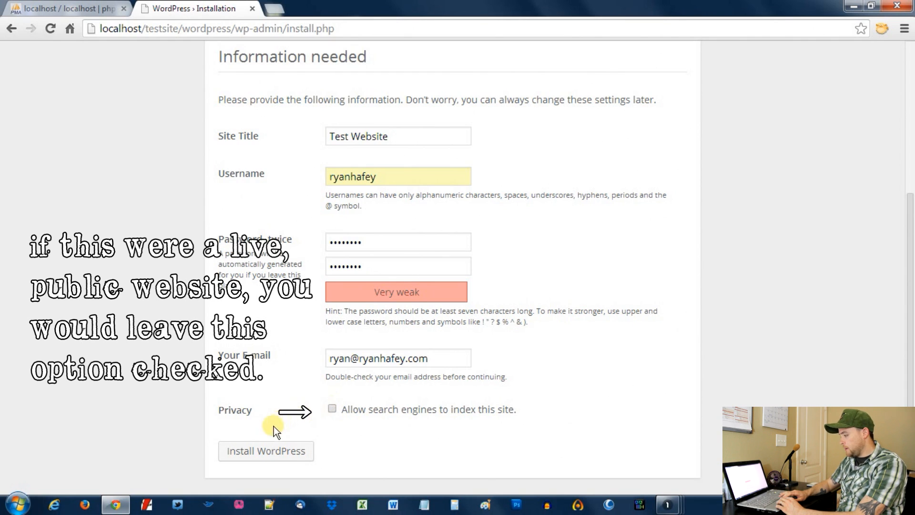
left_click(269, 455)
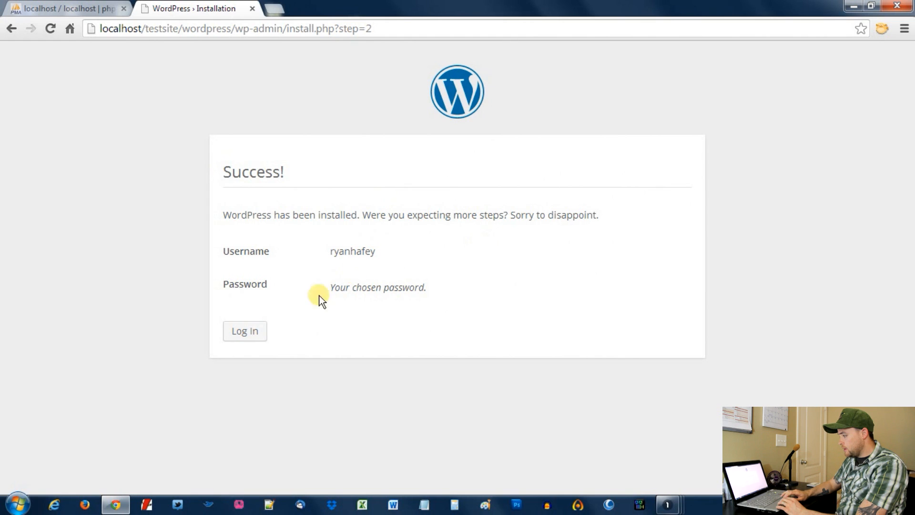
Log in at wp-login.php with the new admin username and password to reach the dashboard
left_click(255, 342)
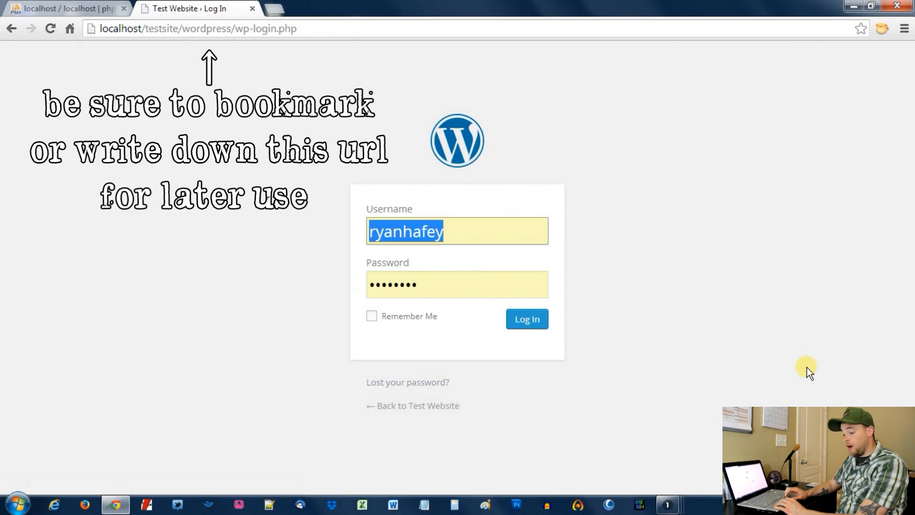
left_click(484, 230)
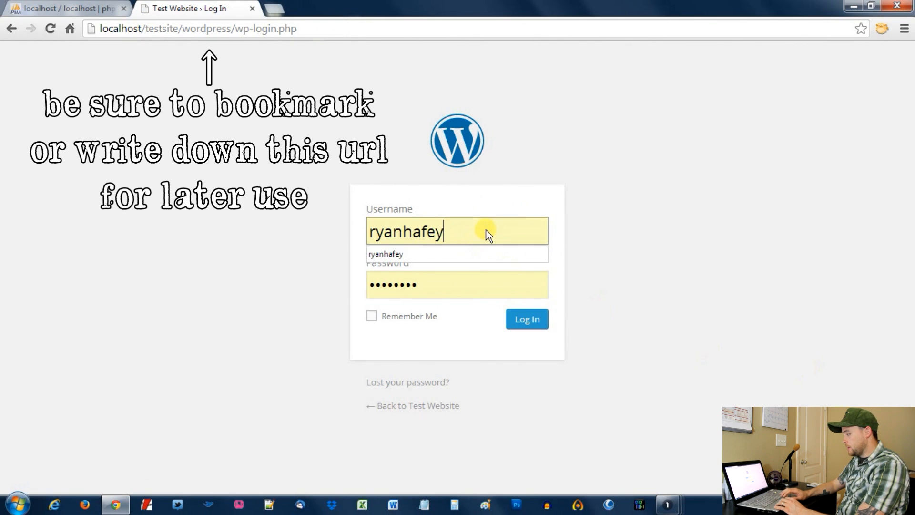
key("Tab")
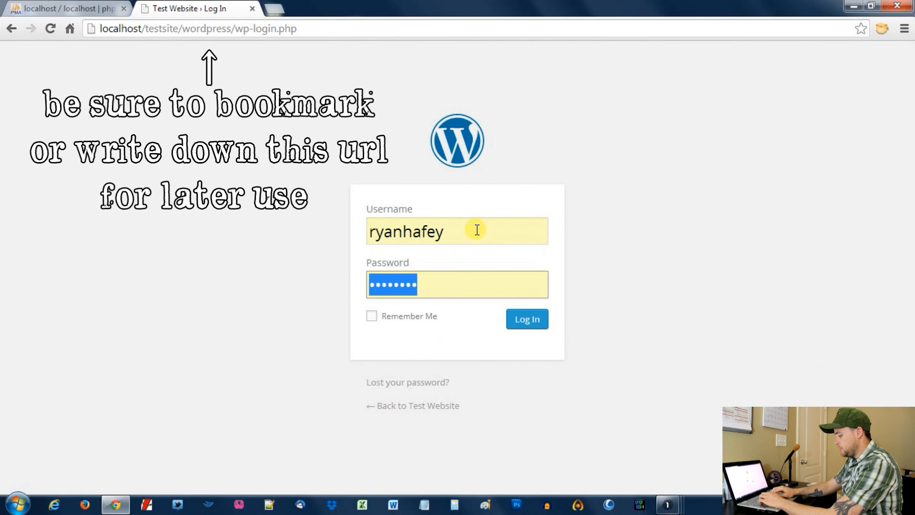
type("********")
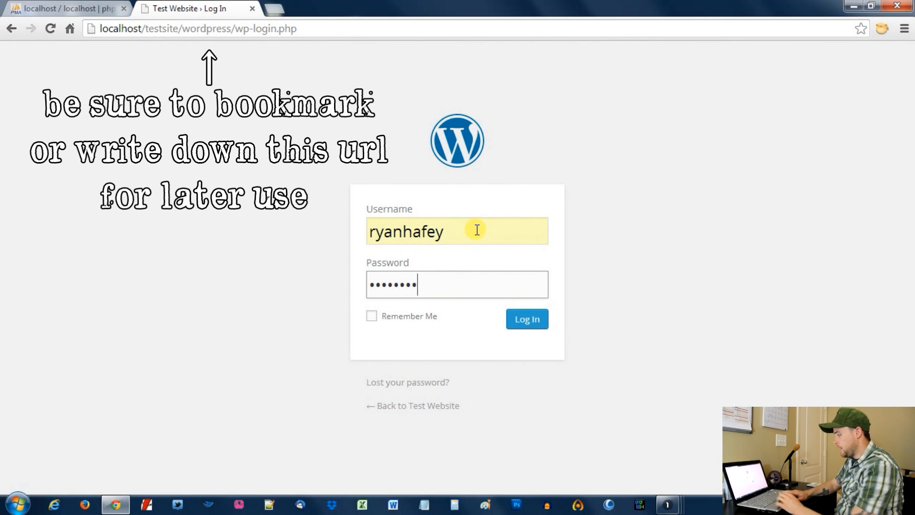
left_click(527, 318)
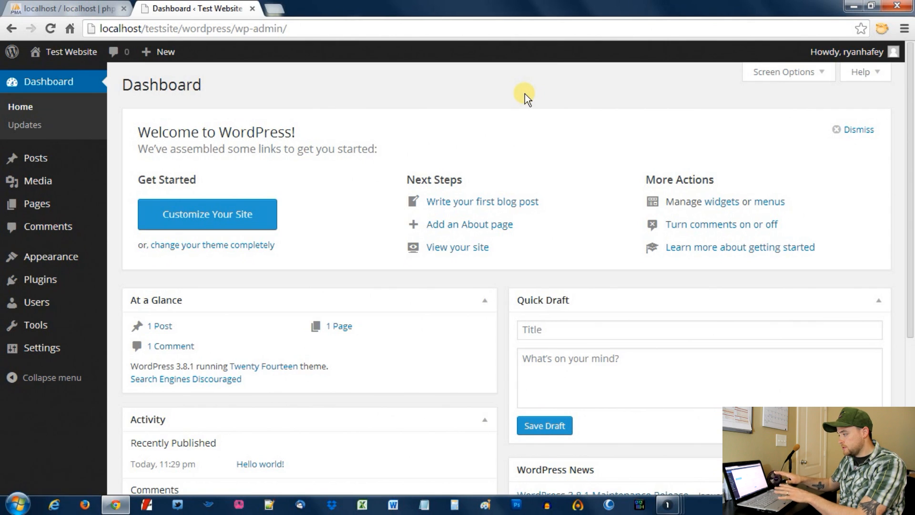
Open the Test Website front page via Visit Site in a new browser tab
mouse_move(74, 56)
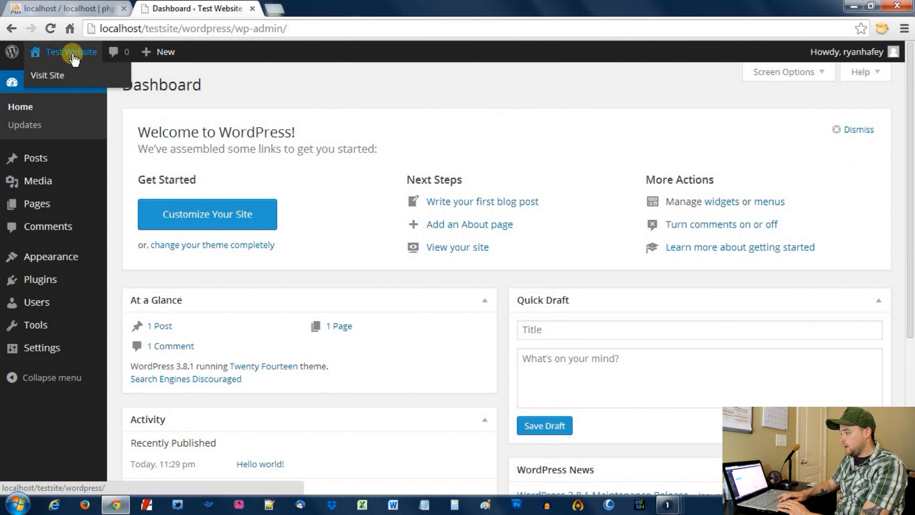
right_click(65, 81)
left_click(67, 86)
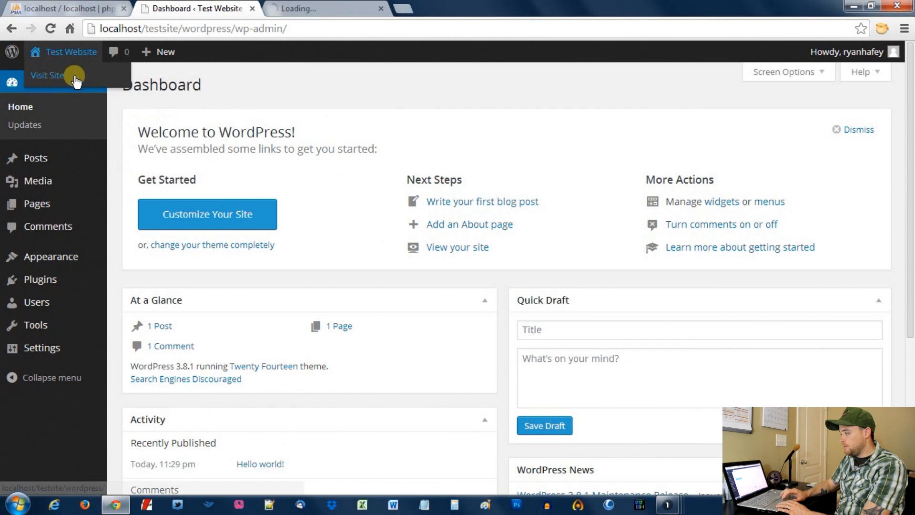
left_click(323, 7)
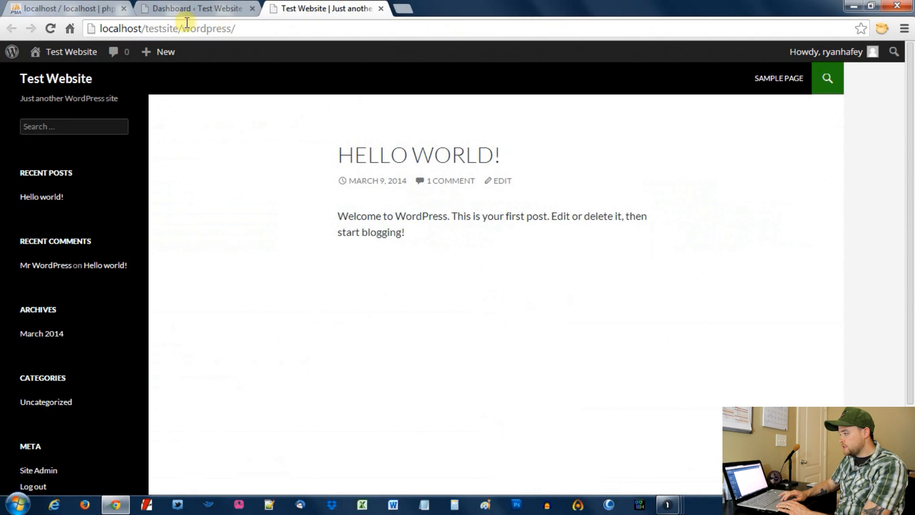
Bookmark the front page with Ctrl+D, then return to the Dashboard tab
left_click(153, 29)
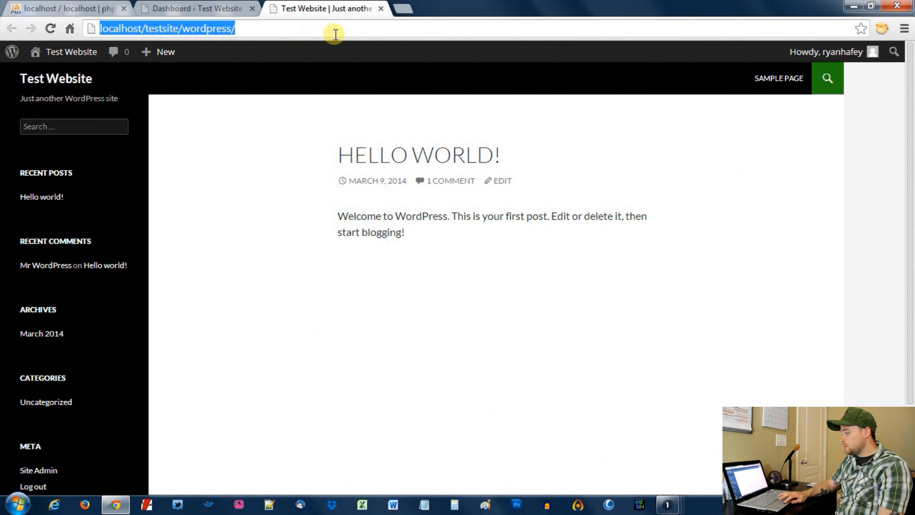
key("ctrl+d")
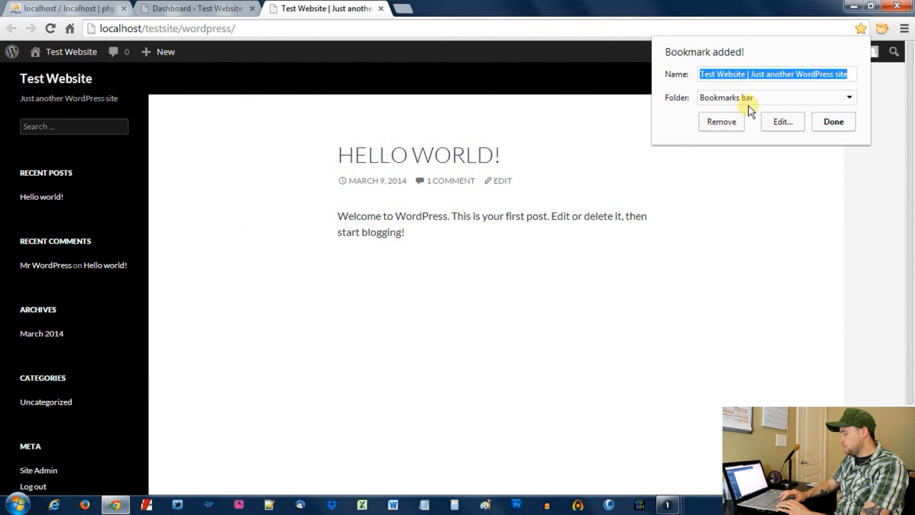
left_click(831, 170)
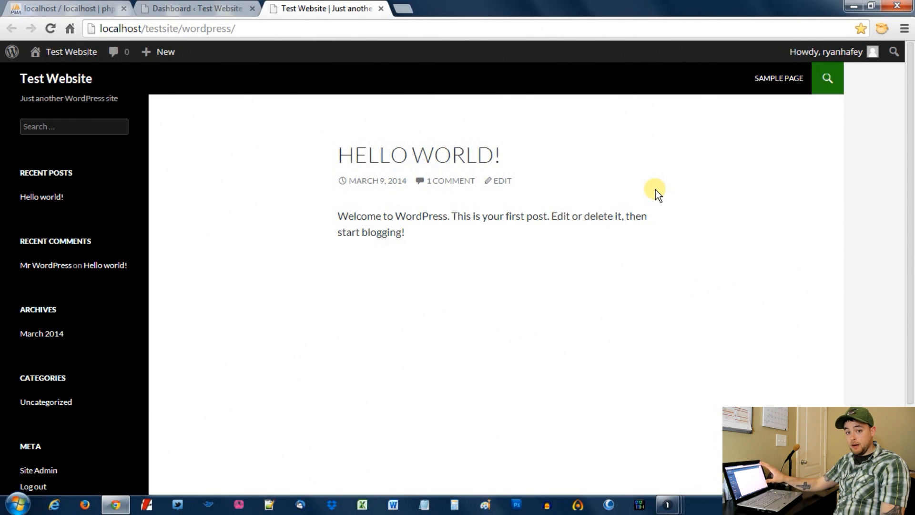
left_click(196, 8)
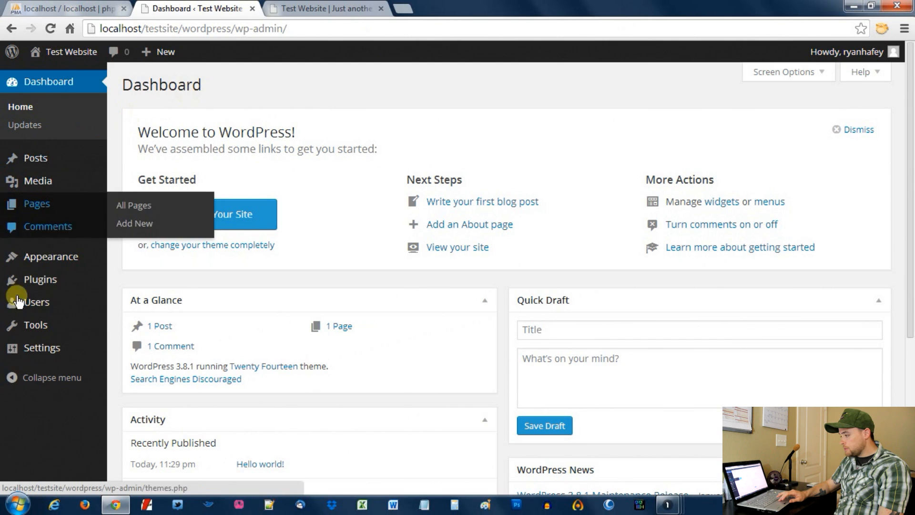
mouse_move(79, 140)
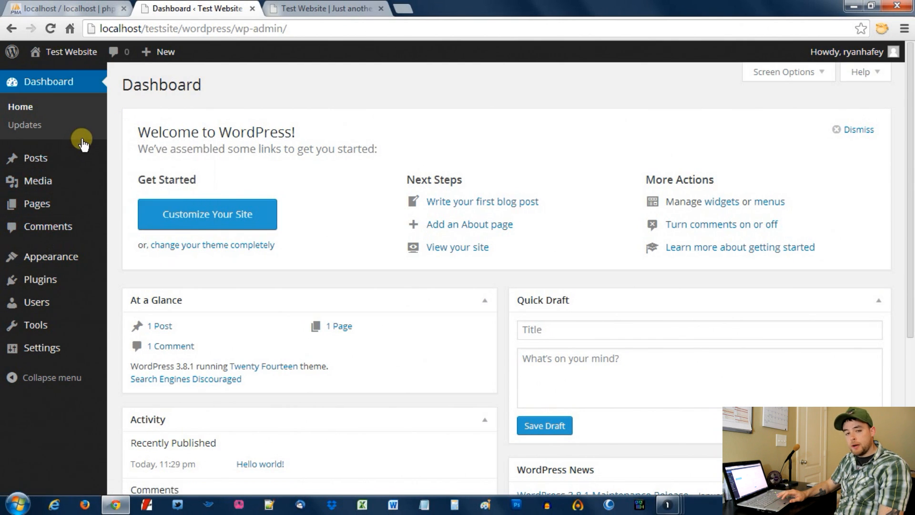